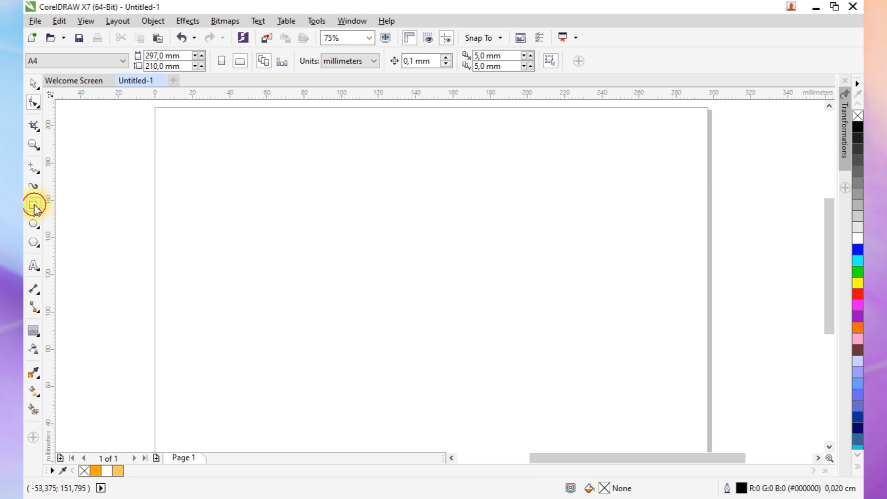
Step: Draw a rectangle about 176 × 115 mm and place it near the middle of the page
{"action": "left_click_drag", "start_coordinate": [300, 222], "coordinate": [580, 406]}
{"action": "left_click_drag", "start_coordinate": [295, 216], "coordinate": [276, 206]}
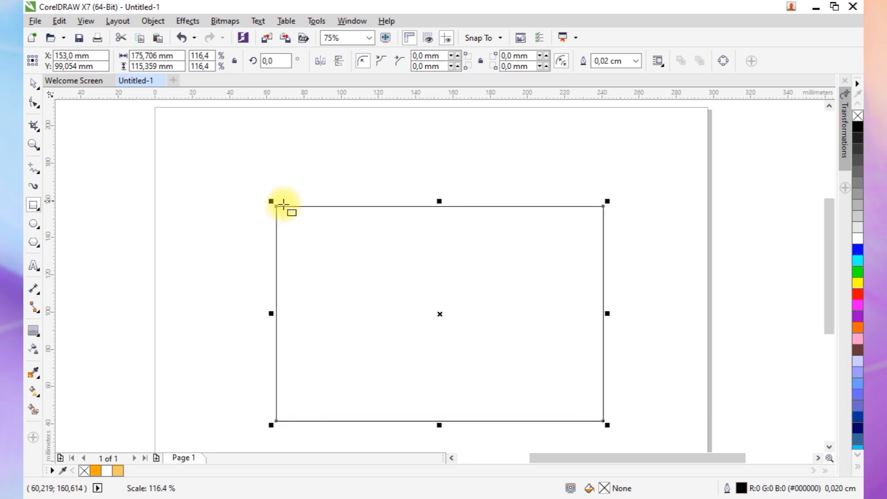
{"action": "key", "text": "space"}
{"action": "left_click_drag", "start_coordinate": [384, 220], "coordinate": [384, 196]}
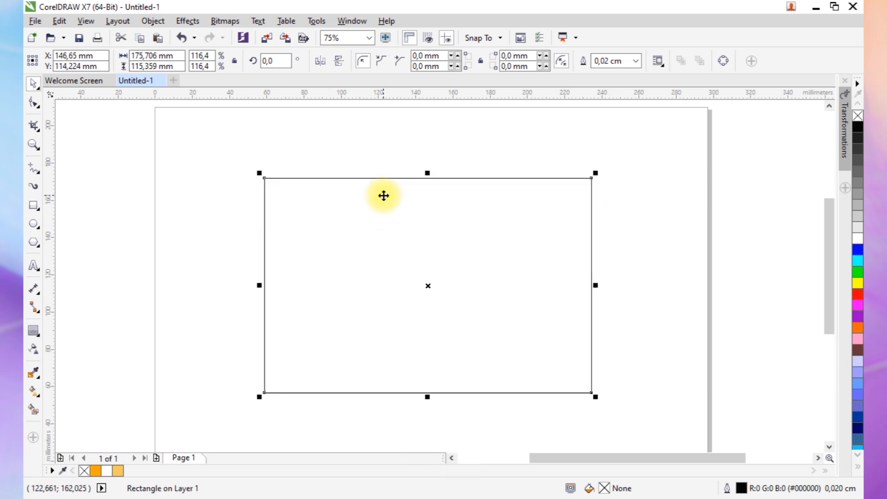
Step: Round all four corners of the rectangle to a radius of about 11.3 mm
{"action": "left_click", "coordinate": [33, 102]}
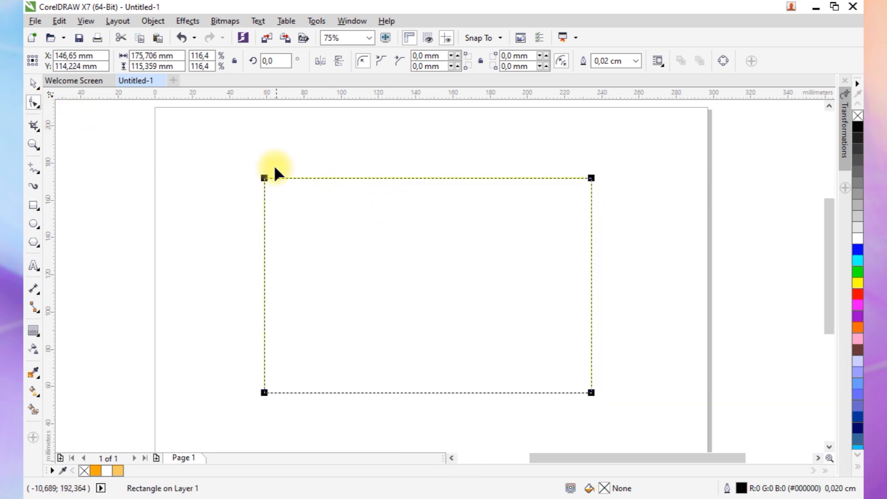
{"action": "left_click_drag", "start_coordinate": [264, 179], "coordinate": [281, 184]}
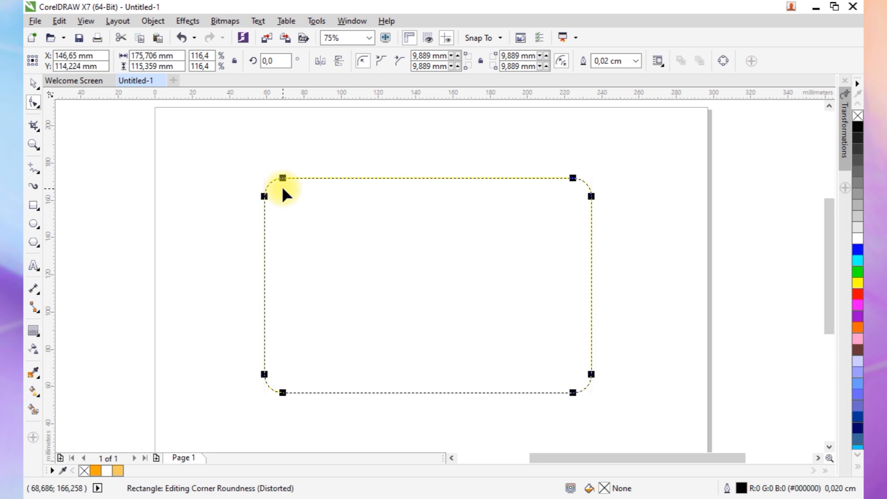
{"action": "key", "text": "space"}
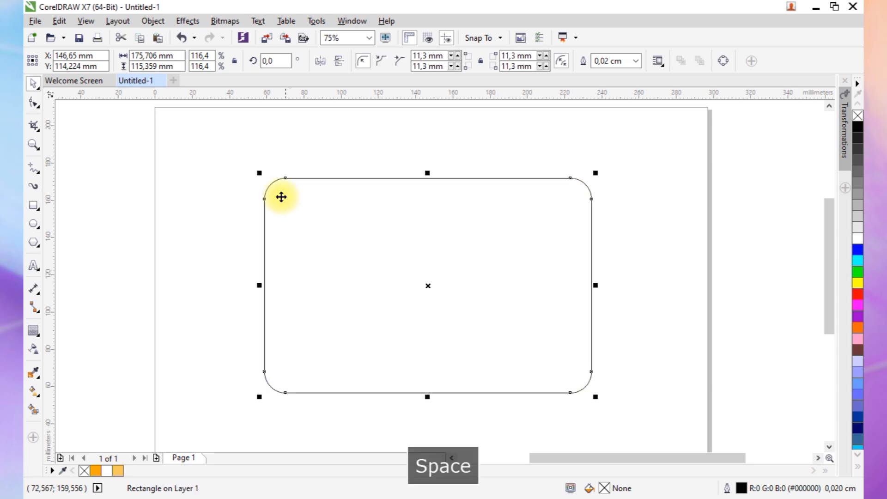
{"action": "left_click", "coordinate": [106, 137]}
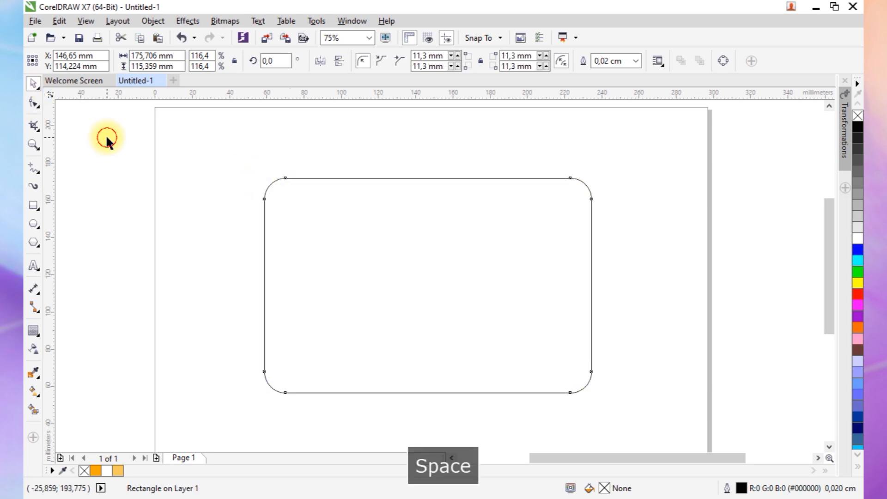
Step: Add a one-step inside contour offset about 10 mm to the rounded rectangle and break the contour group apart
{"action": "left_click", "coordinate": [305, 229]}
{"action": "left_click", "coordinate": [40, 335]}
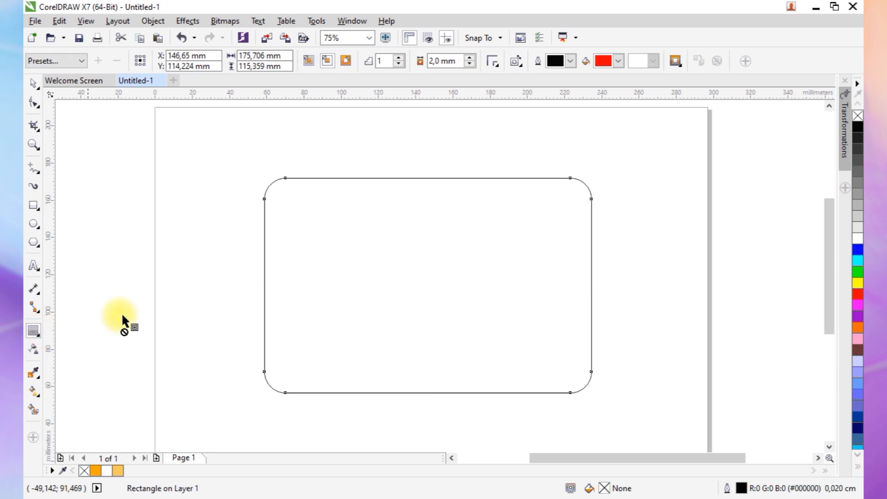
{"action": "left_click_drag", "start_coordinate": [338, 230], "coordinate": [307, 194]}
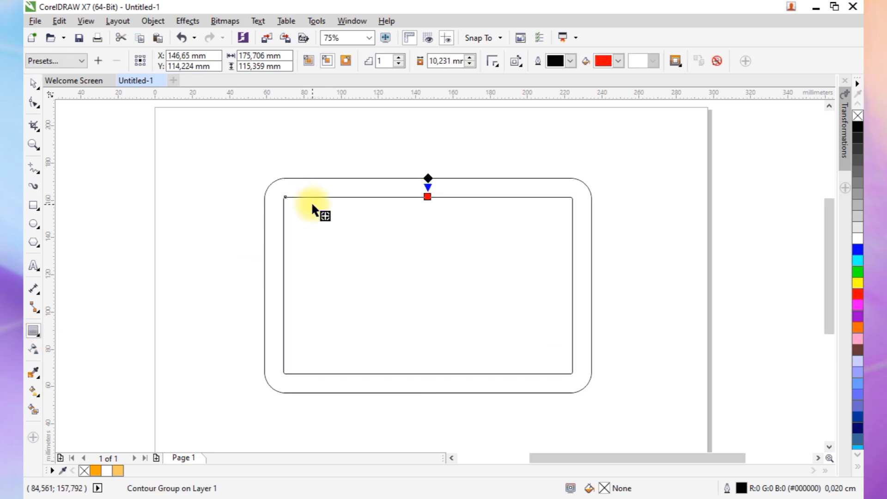
{"action": "right_click", "coordinate": [313, 204]}
{"action": "left_click", "coordinate": [331, 228]}
{"action": "left_click", "coordinate": [33, 83]}
Step: Fill the inner rectangle white and the outer rounded rectangle orange (#FFA400)
{"action": "left_click", "coordinate": [334, 231]}
{"action": "left_click", "coordinate": [334, 231]}
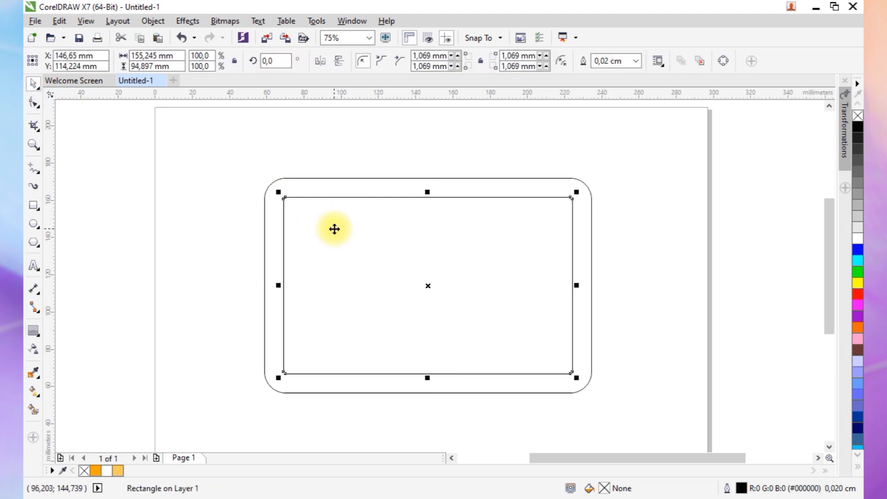
{"action": "left_click", "coordinate": [275, 235]}
{"action": "left_click", "coordinate": [95, 470]}
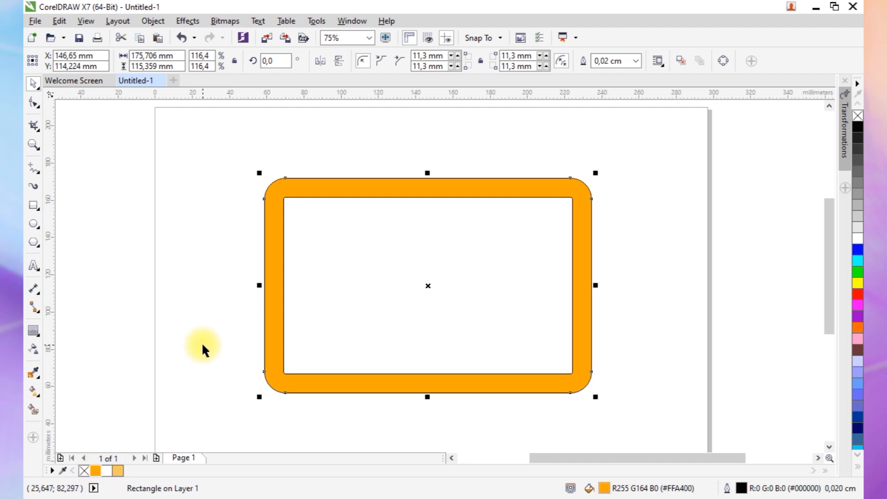
{"action": "left_click", "coordinate": [243, 167]}
Step: Remove the outlines from both the outer and inner rectangles
{"action": "left_click_drag", "start_coordinate": [330, 216], "coordinate": [609, 419]}
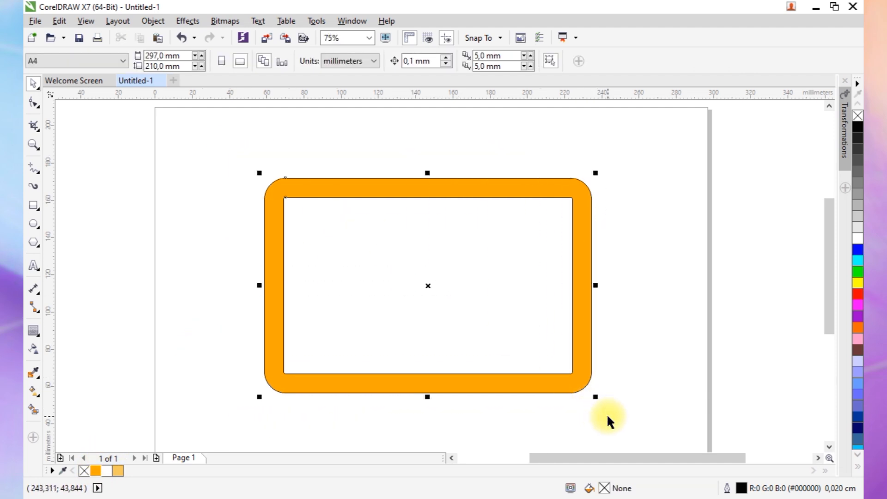
{"action": "right_click", "coordinate": [85, 471]}
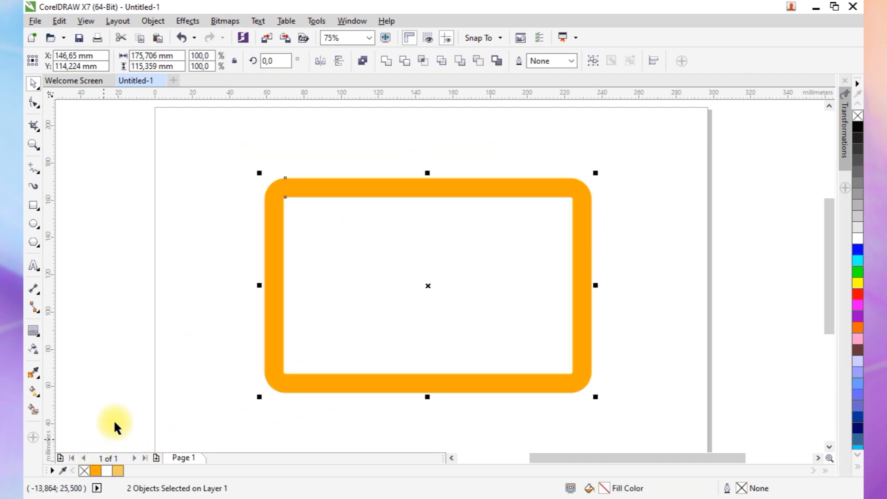
{"action": "left_click", "coordinate": [386, 335]}
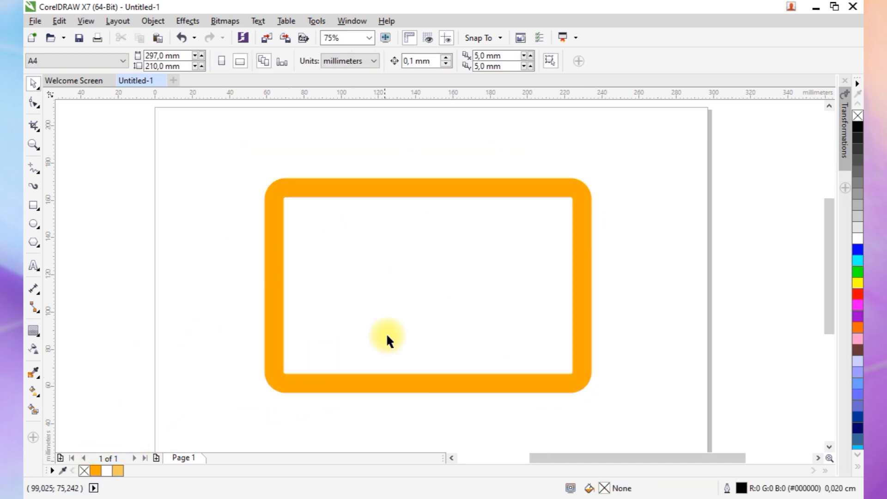
Step: Copy and paste the orange rounded rectangle in place, and fill the copy light orange (#F6C65B)
{"action": "left_click", "coordinate": [400, 189]}
{"action": "right_click", "coordinate": [400, 186]}
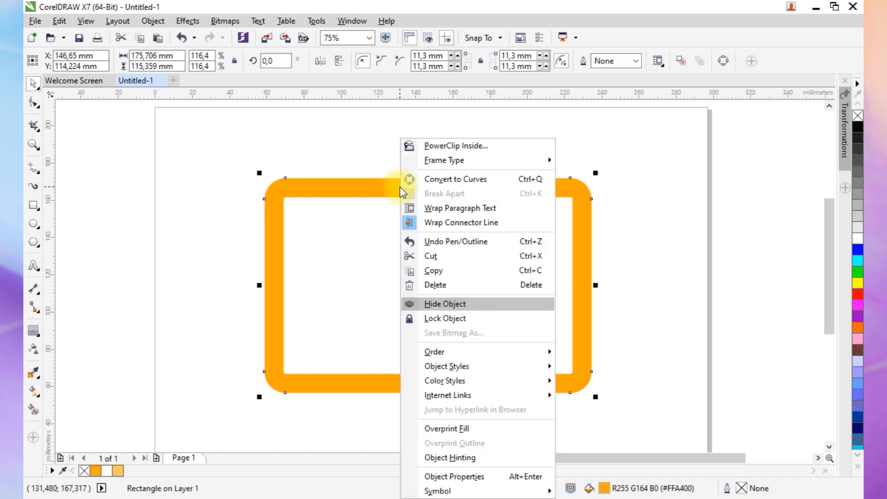
{"action": "left_click", "coordinate": [433, 272]}
{"action": "right_click", "coordinate": [666, 233]}
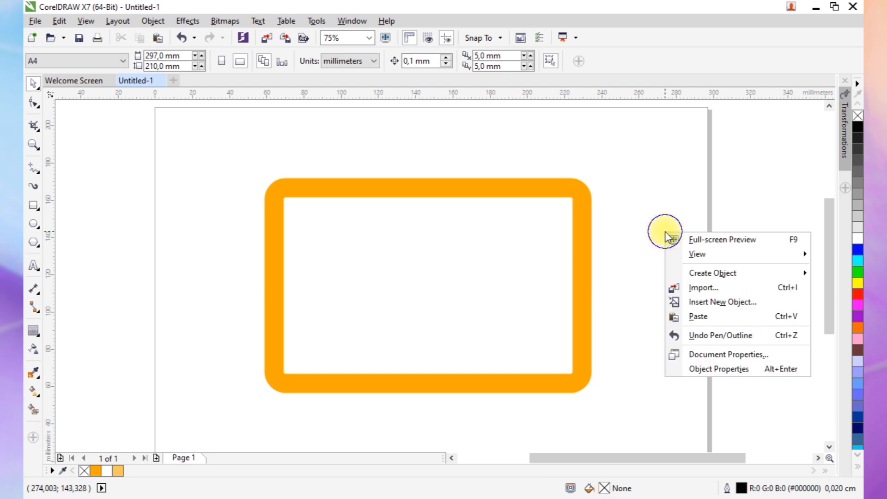
{"action": "left_click", "coordinate": [680, 314]}
{"action": "left_click", "coordinate": [647, 260]}
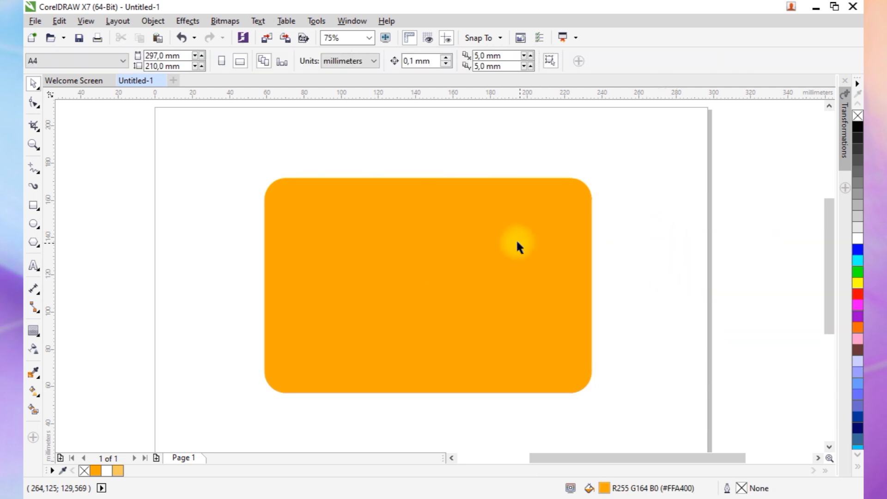
{"action": "left_click", "coordinate": [396, 234]}
{"action": "left_click", "coordinate": [118, 471]}
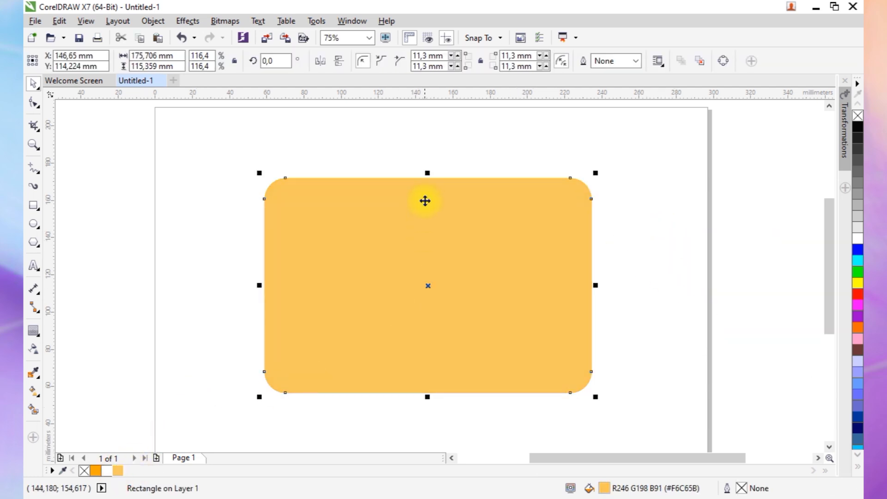
Step: Shorten the light orange copy to about 97 mm high and skew its upper edge to the left as the folder's front
{"action": "left_click_drag", "start_coordinate": [427, 173], "coordinate": [410, 206]}
{"action": "left_click", "coordinate": [426, 233]}
{"action": "key", "text": "ctrl+z"}
{"action": "left_click", "coordinate": [387, 153]}
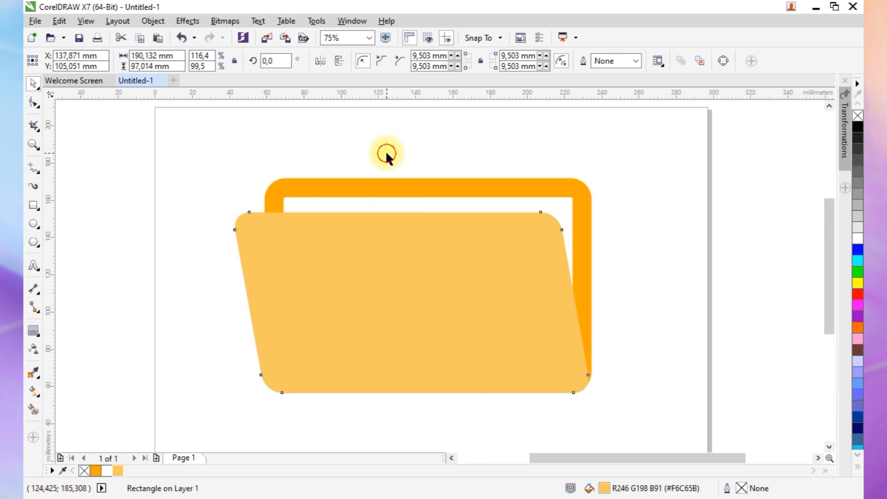
Step: Draw a tab rectangle about 47 × 17 mm on the folder's upper edge and round its two upper corners to about 8.5 mm
{"action": "left_click", "coordinate": [34, 207]}
{"action": "left_click_drag", "start_coordinate": [299, 185], "coordinate": [386, 153]}
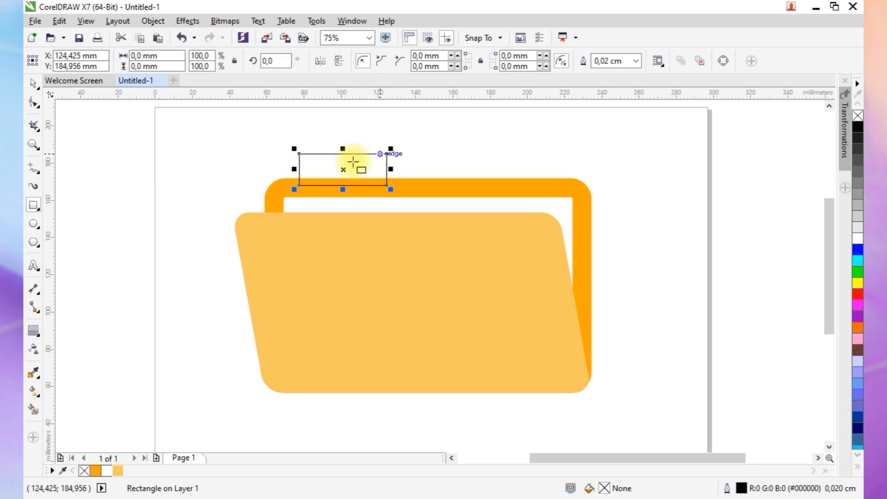
{"action": "left_click", "coordinate": [34, 102]}
{"action": "left_click_drag", "start_coordinate": [299, 153], "coordinate": [378, 158]}
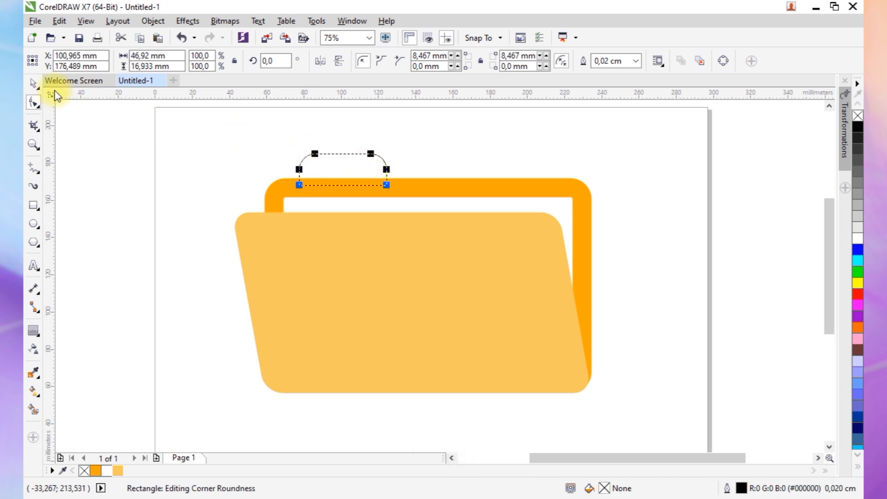
Step: Fill the folder tab with orange and remove its outline
{"action": "left_click", "coordinate": [33, 83]}
{"action": "left_click", "coordinate": [96, 471]}
{"action": "right_click", "coordinate": [84, 470]}
{"action": "left_click", "coordinate": [168, 350]}
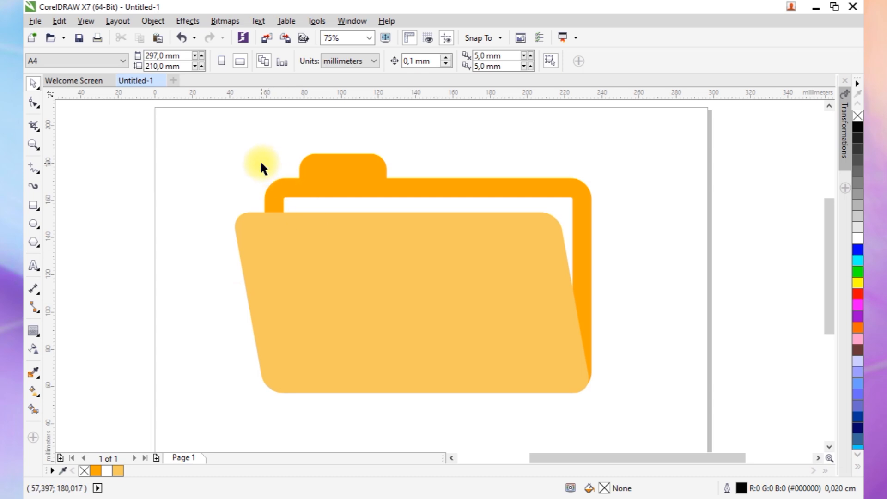
{"action": "key", "text": "z"}
{"action": "left_click_drag", "start_coordinate": [221, 142], "coordinate": [611, 406]}
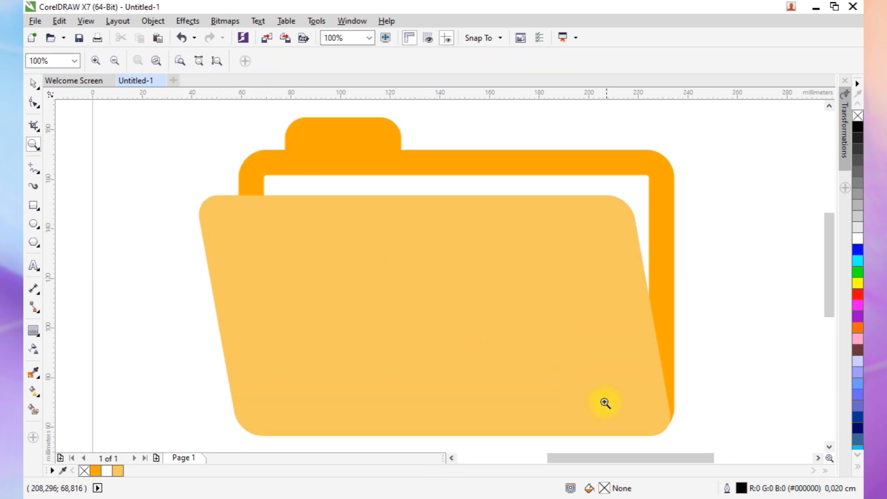
{"action": "left_click", "coordinate": [32, 85]}
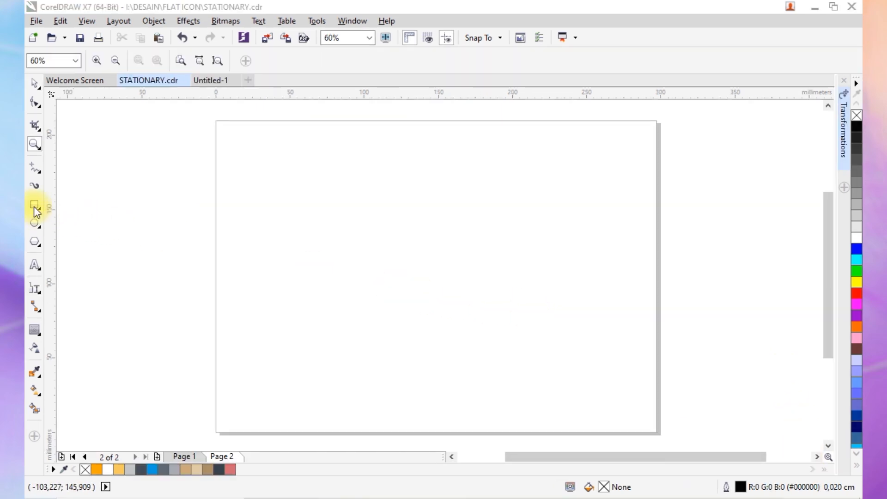
Step: Draw a box lid rectangle about 93 × 13 mm and copy it directly below, resizing the copy to about 87 × 46 mm, flush at the right edge
{"action": "left_click", "coordinate": [35, 207]}
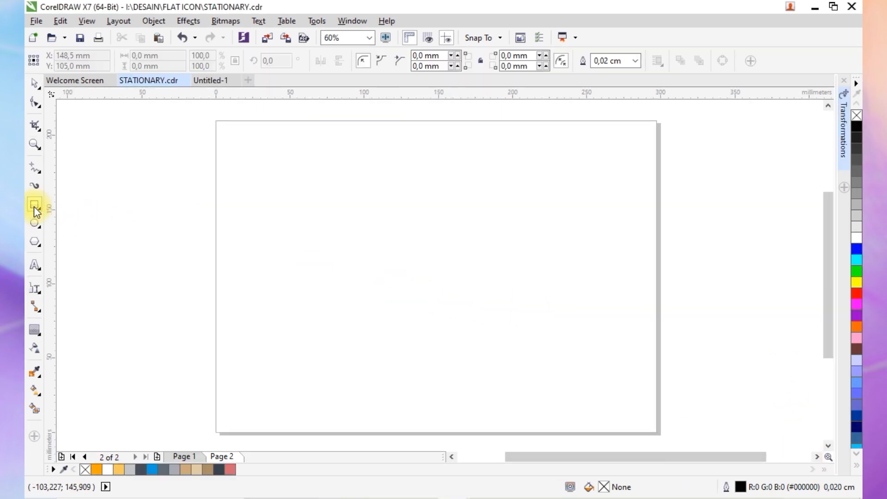
{"action": "left_click_drag", "start_coordinate": [300, 272], "coordinate": [437, 291]}
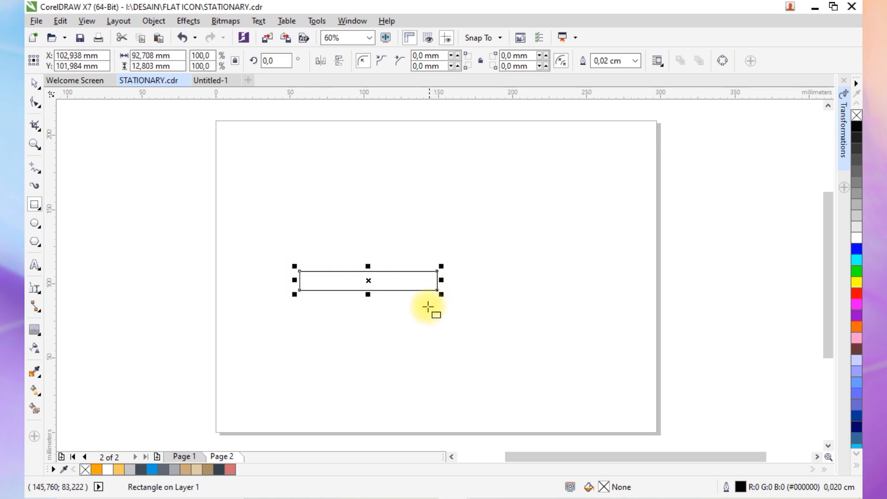
{"action": "left_click", "coordinate": [35, 89]}
{"action": "left_click_drag", "start_coordinate": [368, 268], "coordinate": [368, 310]}
{"action": "left_click_drag", "start_coordinate": [295, 298], "coordinate": [306, 316]}
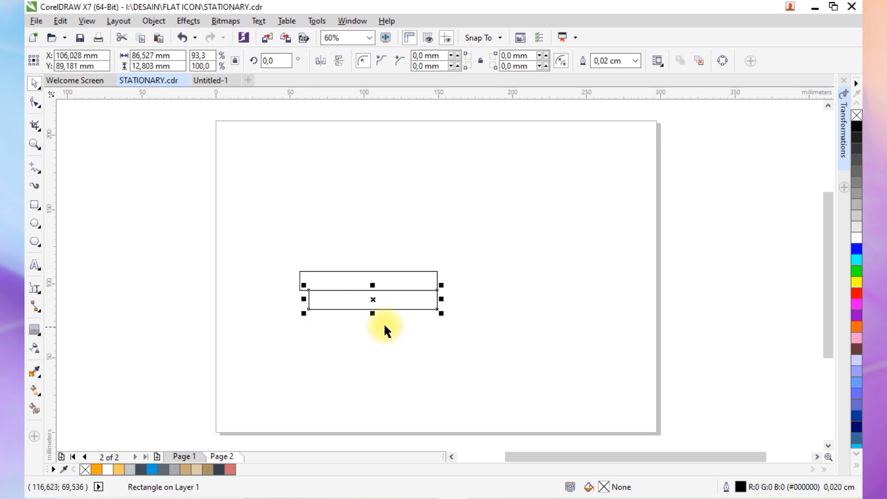
{"action": "left_click_drag", "start_coordinate": [373, 314], "coordinate": [389, 359]}
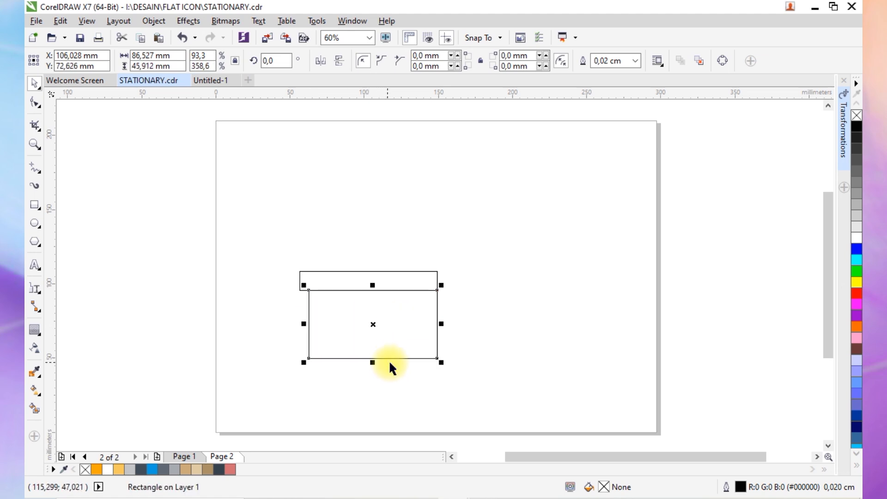
Step: Mirror a copy of both rectangles to the right at about 58 mm total width, and slightly narrow the copied lower rectangle
{"action": "left_click_drag", "start_coordinate": [280, 265], "coordinate": [445, 366]}
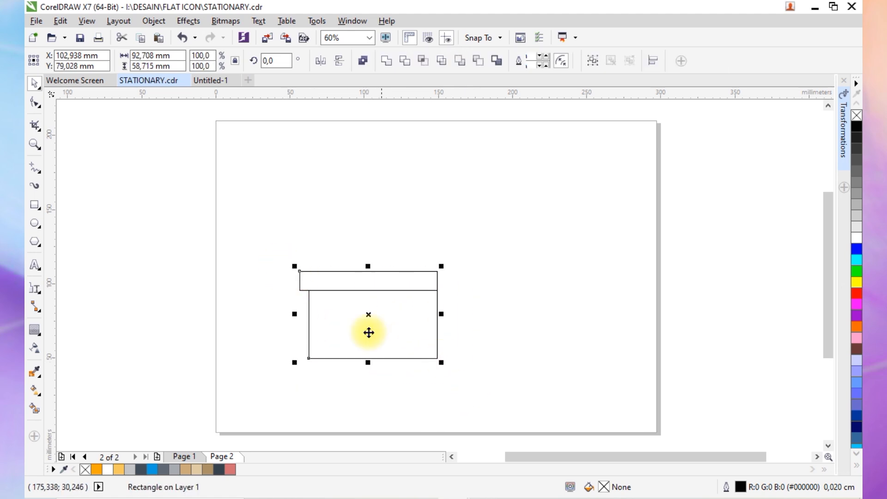
{"action": "left_click_drag", "start_coordinate": [295, 313], "coordinate": [529, 312]}
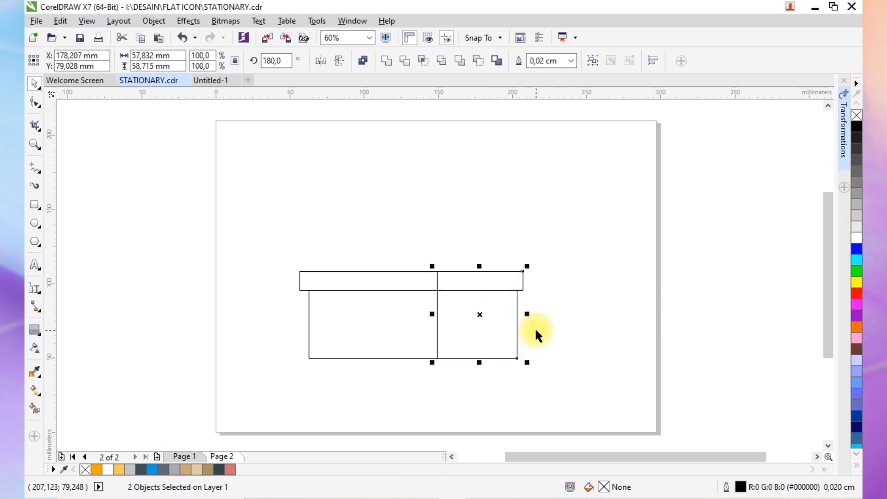
{"action": "left_click", "coordinate": [537, 334]}
{"action": "left_click", "coordinate": [517, 314]}
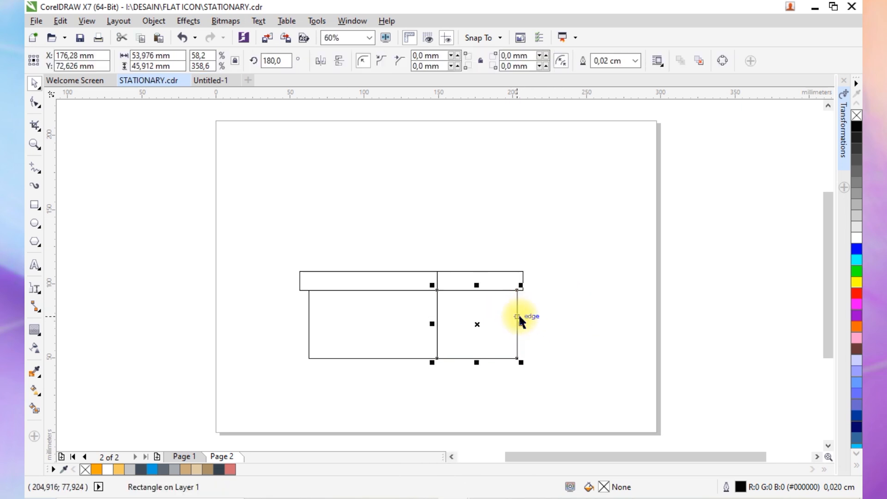
{"action": "left_click_drag", "start_coordinate": [518, 323], "coordinate": [517, 382]}
{"action": "left_click", "coordinate": [525, 386]}
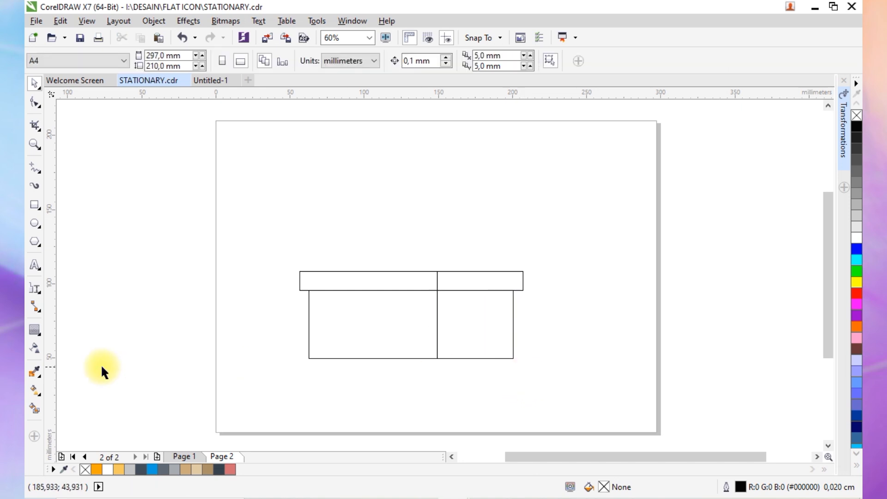
Step: Draw a handle slot about 23 × 8 mm with fully rounded ends and centre it in the upper part of the box's side panel
{"action": "left_click", "coordinate": [34, 205]}
{"action": "left_click_drag", "start_coordinate": [461, 303], "coordinate": [480, 307]}
{"action": "left_click", "coordinate": [34, 101]}
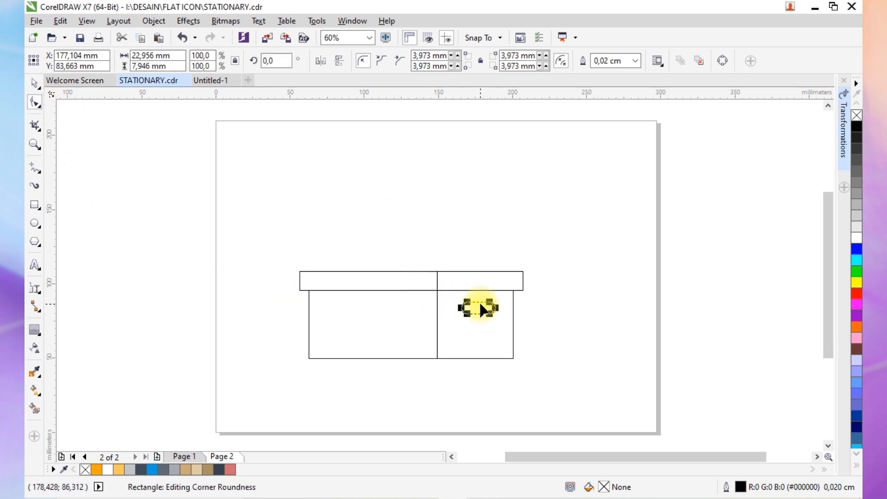
{"action": "key", "text": "space"}
{"action": "scroll", "coordinate": [486, 307], "scroll_direction": "up", "scroll_amount": 5}
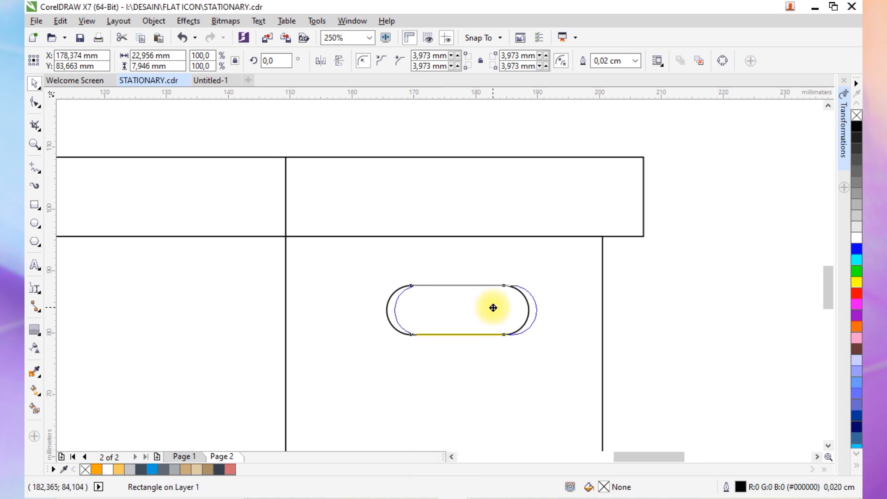
{"action": "scroll", "coordinate": [490, 308], "scroll_direction": "down", "scroll_amount": 5}
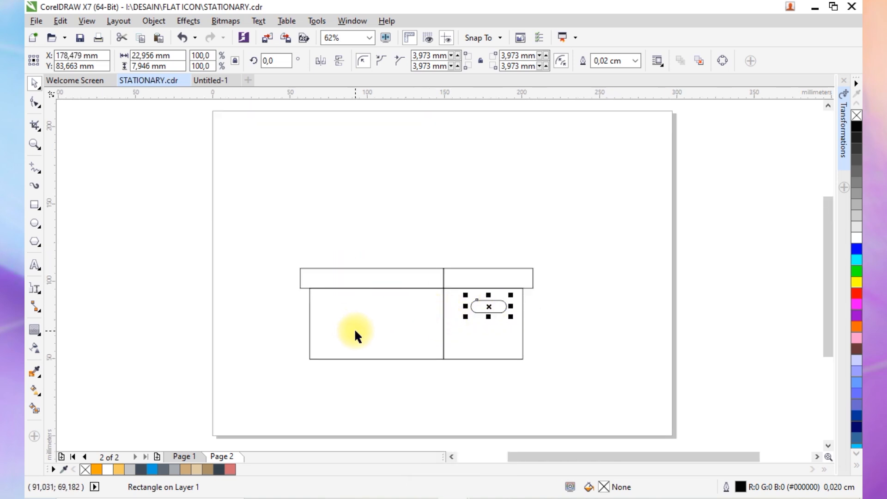
Step: Draw a label rectangle about 27 × 9 mm against the left edge of the box's front panel, in its lower part
{"action": "left_click", "coordinate": [396, 358]}
{"action": "left_click", "coordinate": [34, 204]}
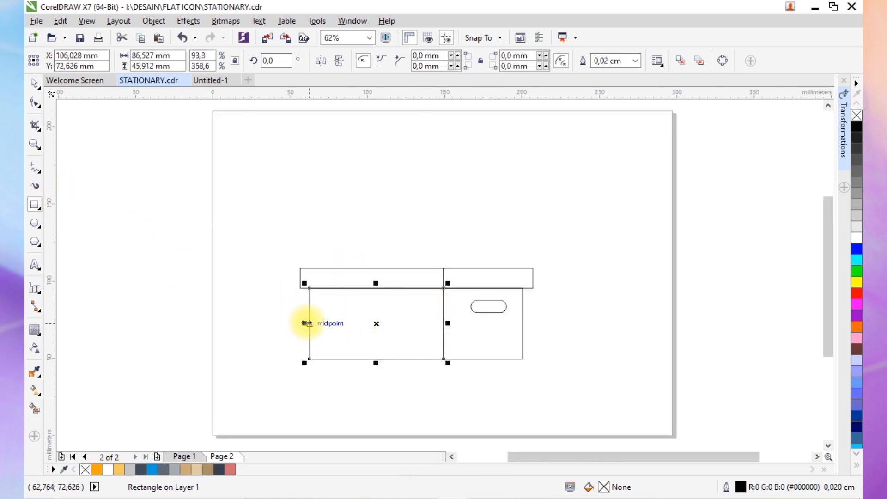
{"action": "left_click_drag", "start_coordinate": [309, 331], "coordinate": [351, 345]}
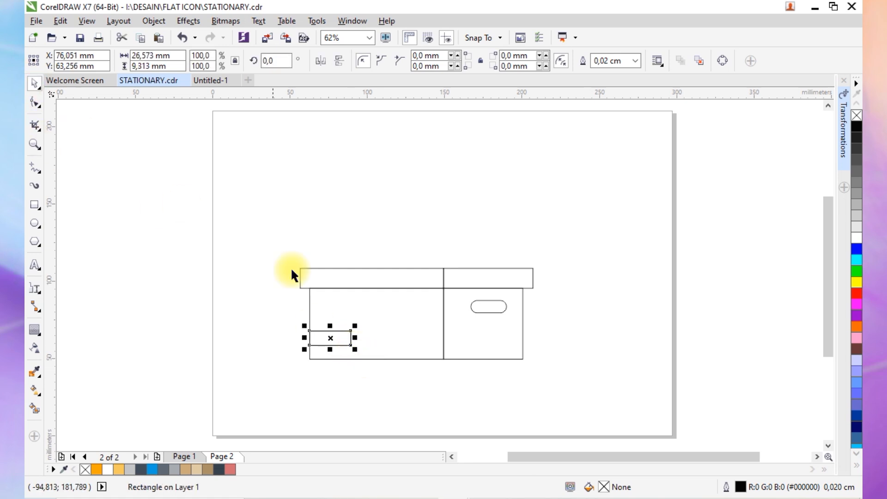
Step: Fill the box's front panel with tan and the front part of the lid with light beige
{"action": "left_click", "coordinate": [412, 347]}
{"action": "left_click", "coordinate": [187, 471]}
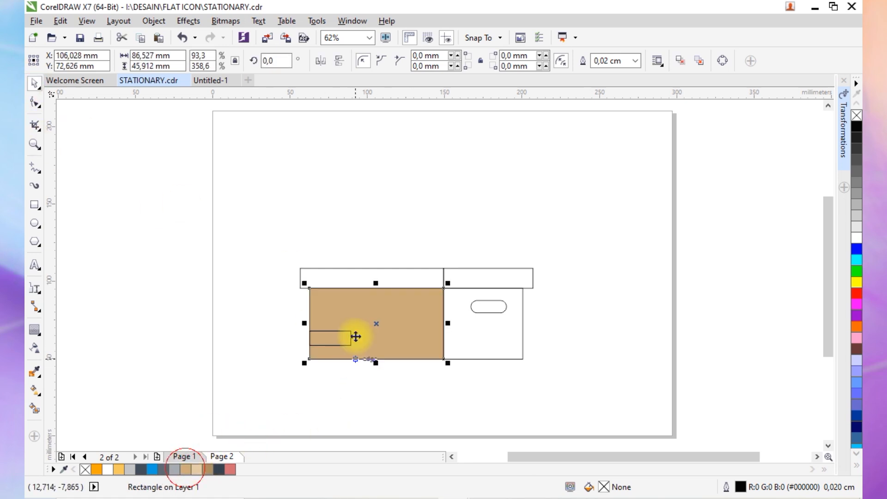
{"action": "left_click", "coordinate": [342, 281]}
{"action": "left_click", "coordinate": [199, 470]}
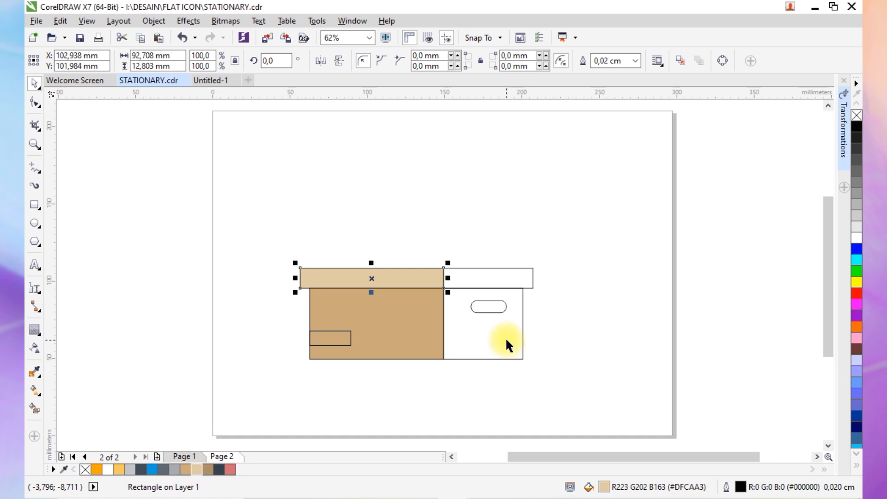
Step: Fill the side part of the lid with tan and the box's side panel with darker brown
{"action": "left_click", "coordinate": [463, 281]}
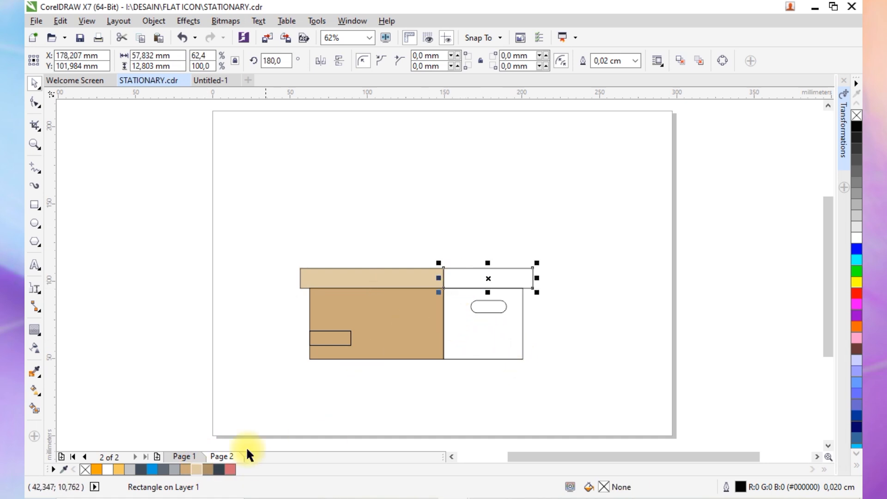
{"action": "left_click", "coordinate": [208, 469]}
{"action": "left_click", "coordinate": [461, 341]}
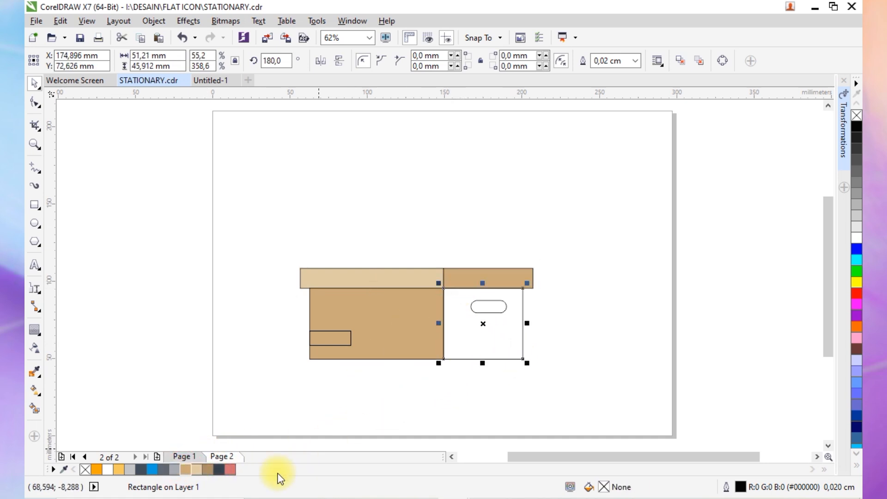
{"action": "left_click", "coordinate": [209, 472]}
{"action": "left_click", "coordinate": [325, 388]}
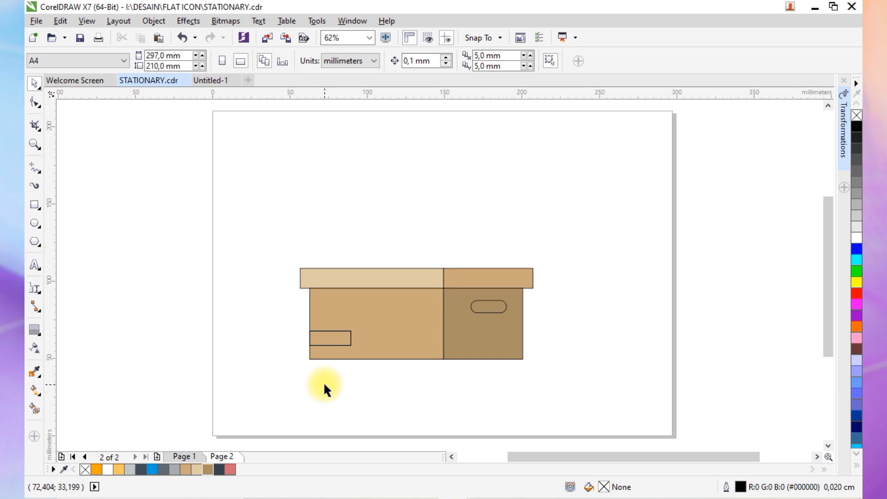
Step: Fill the handle slot with dark slate and the label with red, and remove the outlines of all box parts
{"action": "left_click", "coordinate": [471, 315]}
{"action": "left_click", "coordinate": [319, 340]}
{"action": "left_click", "coordinate": [230, 469]}
{"action": "left_click_drag", "start_coordinate": [276, 407], "coordinate": [564, 258]}
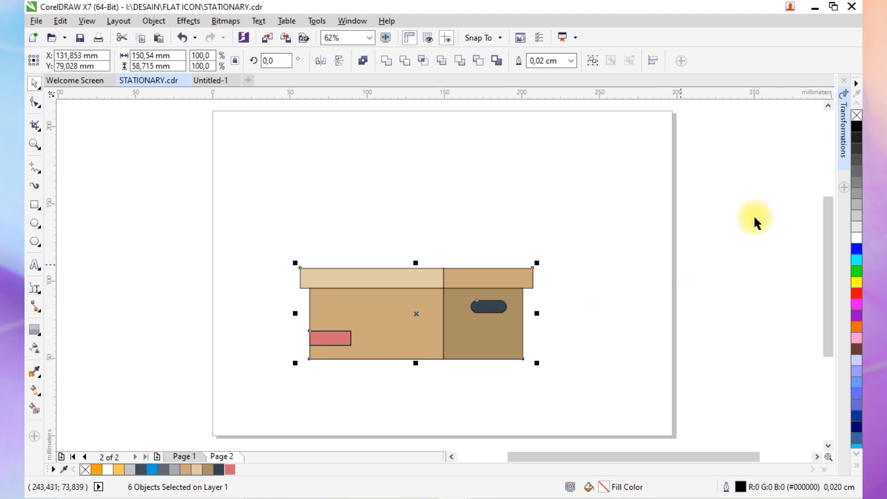
{"action": "right_click", "coordinate": [855, 116]}
Step: Stretch the box body, label and handle slot downward to about 64 mm high, and group all six box parts
{"action": "left_click_drag", "start_coordinate": [276, 372], "coordinate": [278, 373]}
{"action": "left_click_drag", "start_coordinate": [417, 366], "coordinate": [428, 387]}
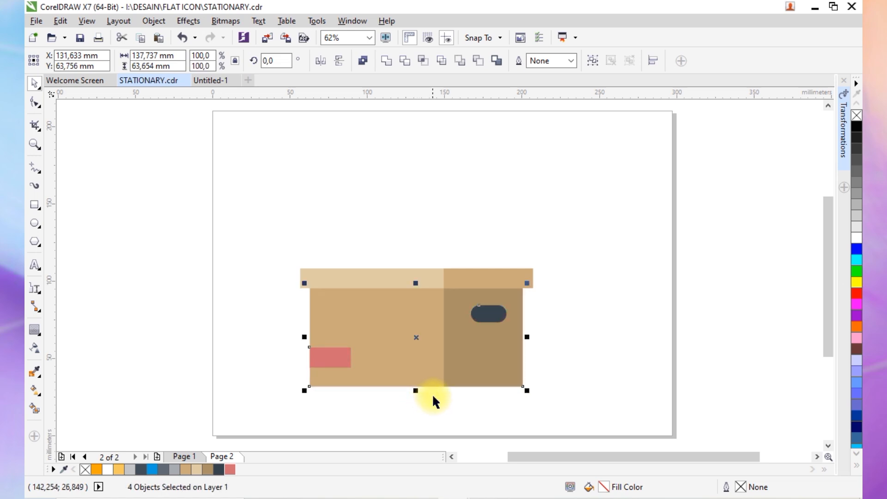
{"action": "left_click", "coordinate": [521, 398]}
{"action": "left_click_drag", "start_coordinate": [405, 358], "coordinate": [285, 424]}
{"action": "key", "text": "ctrl+g"}
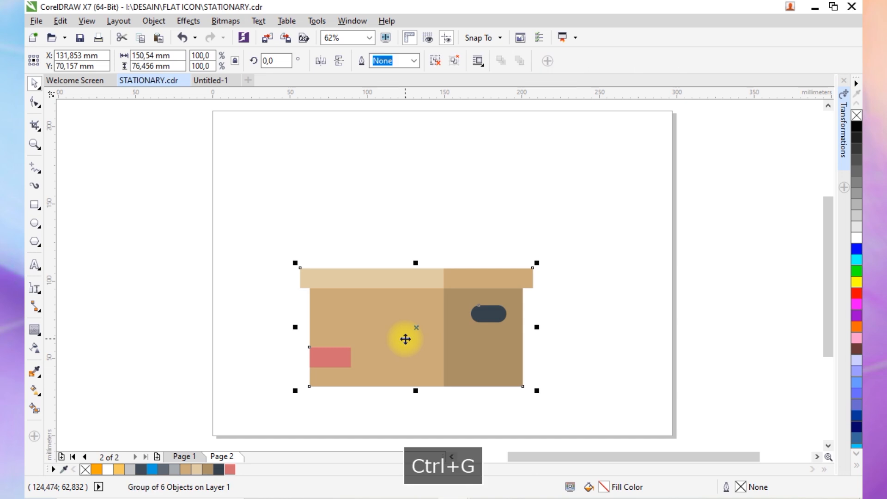
Step: Paste a copy of the box, scale it to about 110 × 56 mm and stack it on the lid towards the right end
{"action": "right_click", "coordinate": [384, 357]}
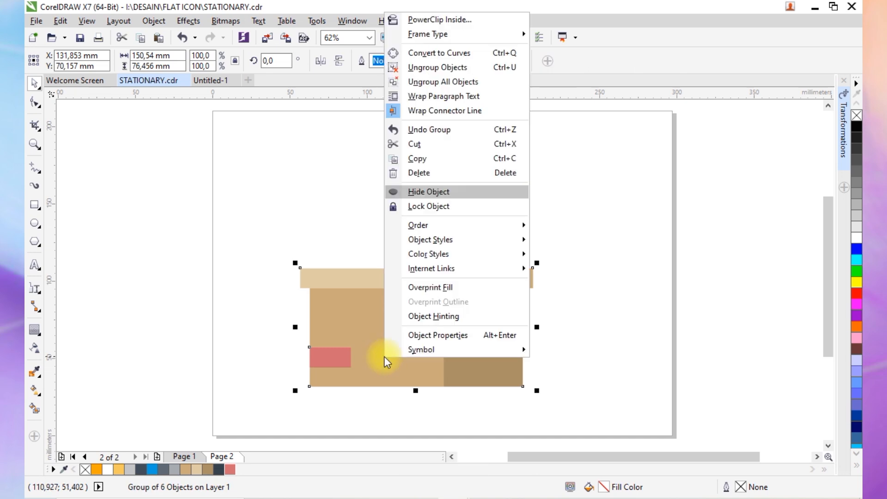
{"action": "left_click", "coordinate": [456, 165]}
{"action": "left_click", "coordinate": [593, 216]}
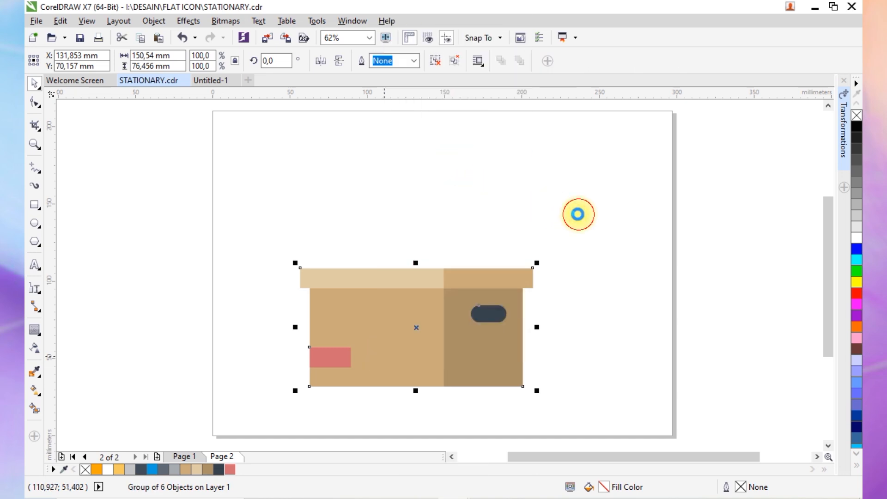
{"action": "right_click", "coordinate": [593, 216]}
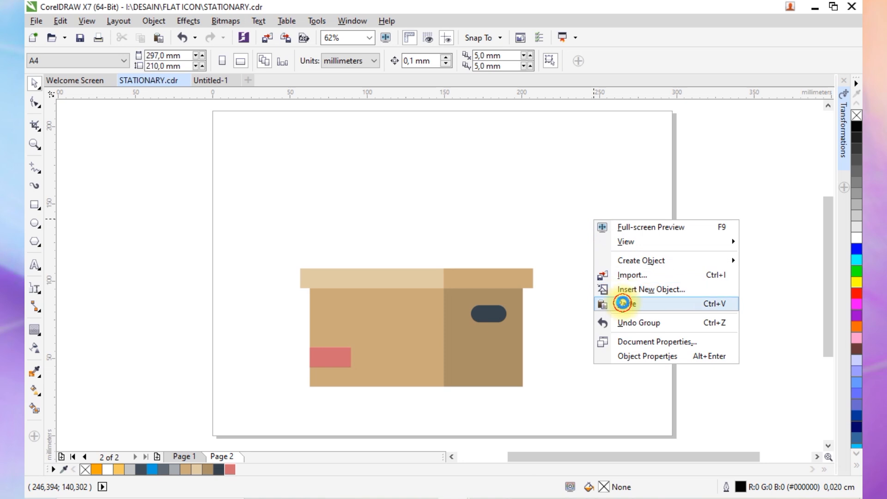
{"action": "left_click", "coordinate": [624, 303]}
{"action": "left_click_drag", "start_coordinate": [446, 319], "coordinate": [437, 187]}
{"action": "left_click_drag", "start_coordinate": [531, 130], "coordinate": [468, 162]}
{"action": "left_click_drag", "start_coordinate": [458, 253], "coordinate": [533, 269]}
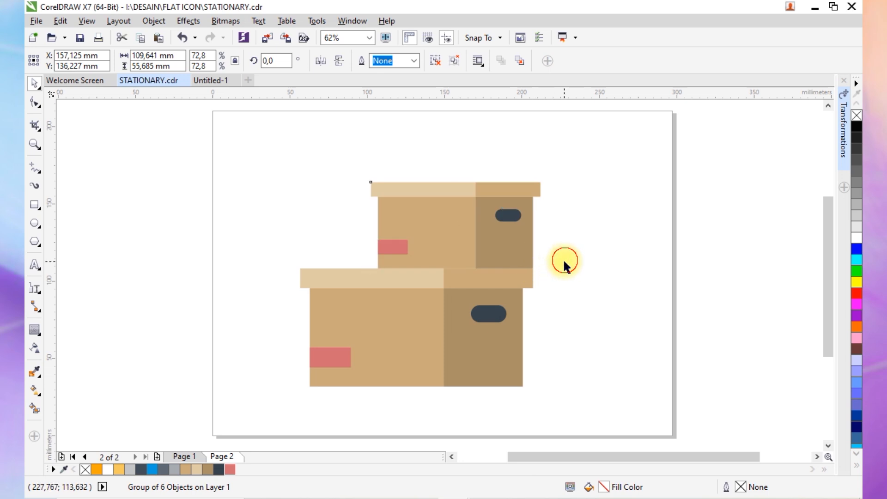
{"action": "left_click", "coordinate": [565, 263]}
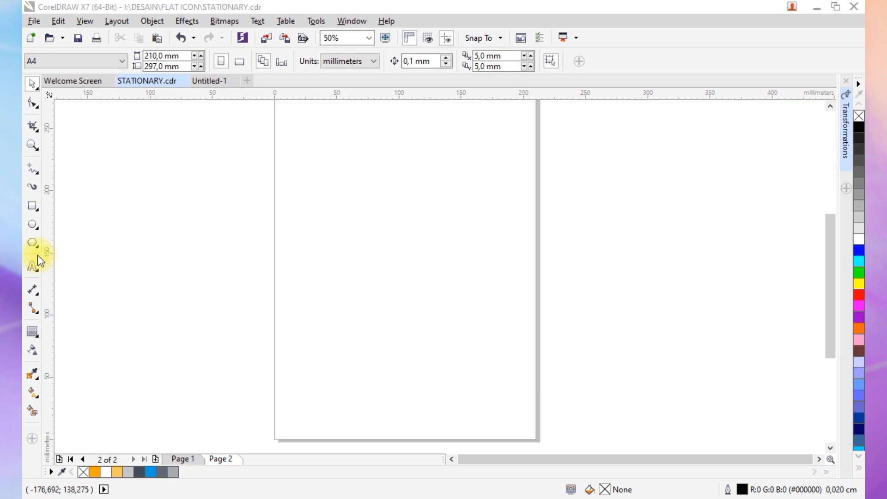
Step: Draw a circle about 81 mm in diameter in the upper half of the blank page and fill it with light grey
{"action": "left_click", "coordinate": [32, 224]}
{"action": "left_click_drag", "start_coordinate": [358, 145], "coordinate": [436, 247]}
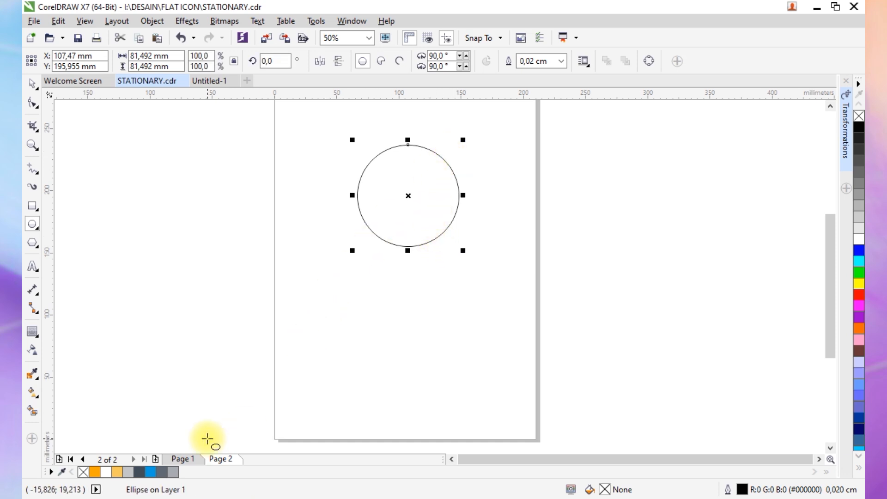
{"action": "left_click", "coordinate": [127, 472]}
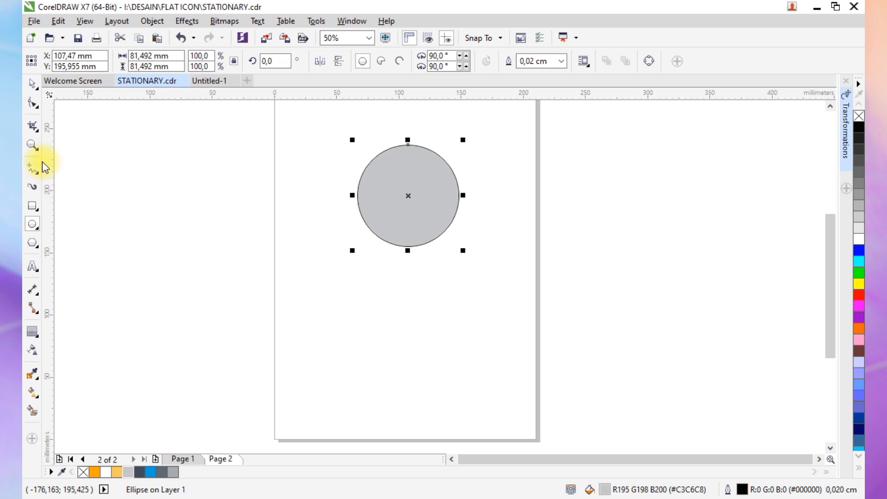
{"action": "left_click", "coordinate": [32, 83]}
{"action": "left_click", "coordinate": [346, 222]}
{"action": "left_click", "coordinate": [396, 228]}
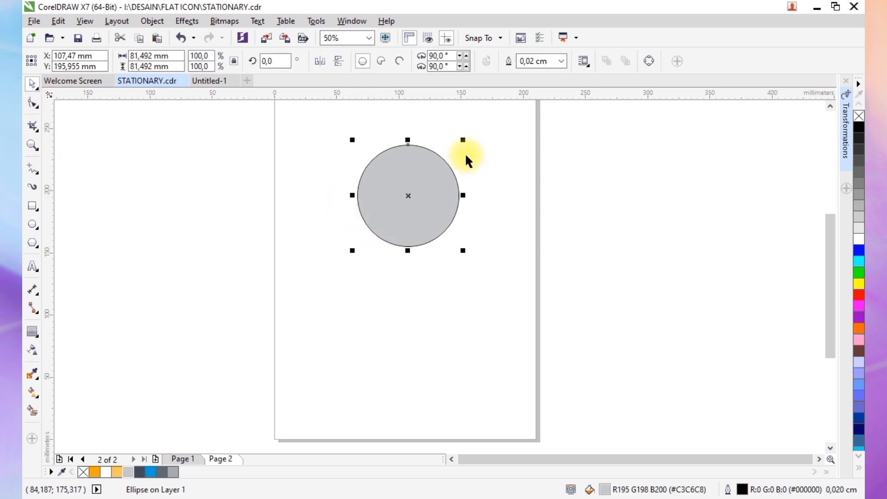
Step: Make a dark slate ring around a smaller concentric light grey circle, and remove the outlines of both circles
{"action": "left_click", "coordinate": [139, 472]}
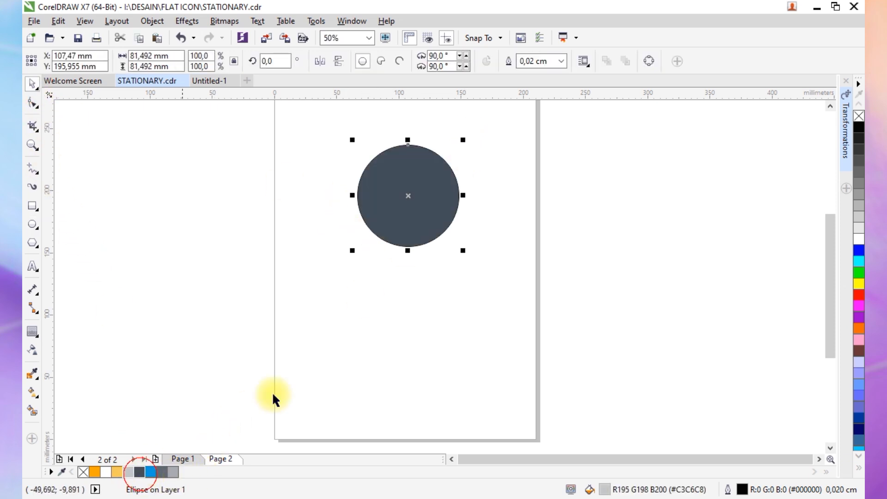
{"action": "left_click_drag", "start_coordinate": [461, 138], "coordinate": [480, 157]}
{"action": "left_click", "coordinate": [329, 323]}
{"action": "left_click_drag", "start_coordinate": [323, 284], "coordinate": [476, 146]}
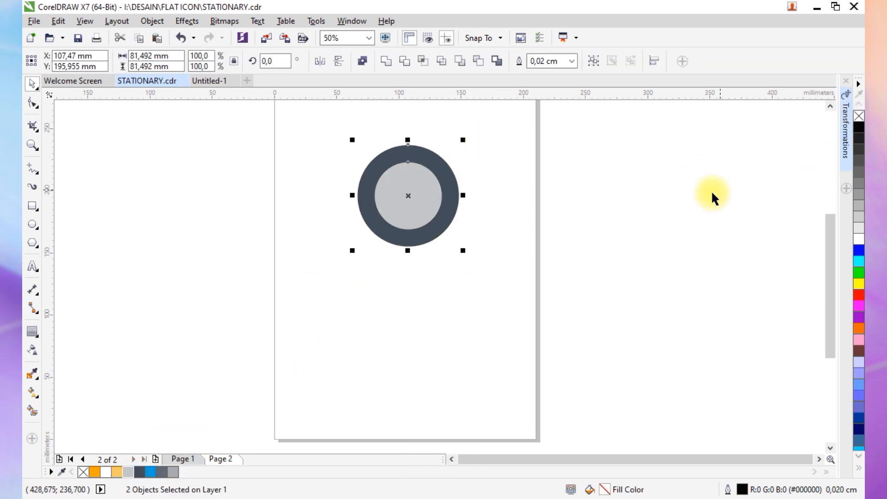
{"action": "left_click", "coordinate": [129, 204]}
Step: Draw a rectangle about 33 × 126 mm below the ring and round only its lower-left corner to about 16.4 mm
{"action": "left_click", "coordinate": [32, 206]}
{"action": "mouse_move", "coordinate": [366, 258]}
{"action": "left_mouse_down"}
{"action": "mouse_move", "coordinate": [382, 381]}
{"action": "mouse_move", "coordinate": [392, 410]}
{"action": "mouse_move", "coordinate": [407, 414]}
{"action": "mouse_move", "coordinate": [376, 328]}
{"action": "mouse_move", "coordinate": [387, 319]}
{"action": "left_mouse_up"}
{"action": "left_click", "coordinate": [32, 104]}
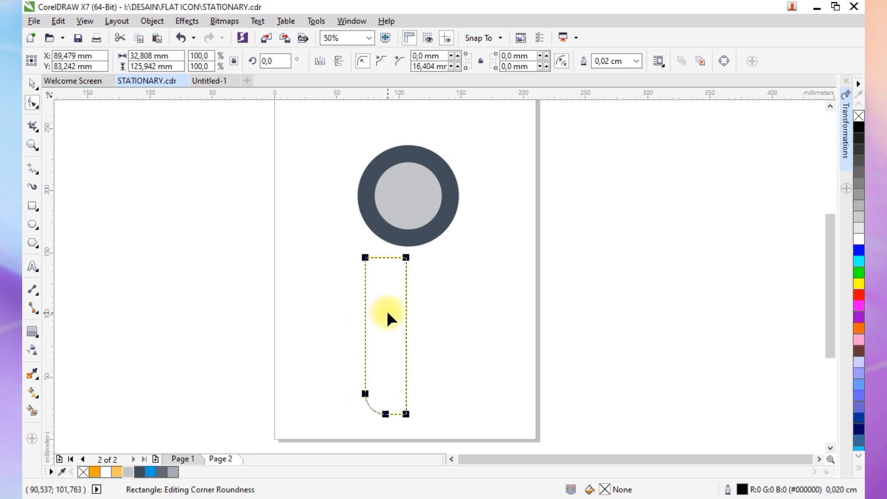
Step: Convert the rectangle to curves and move its right-side nodes about 16.4 mm left to the end of the rounded corner
{"action": "left_click", "coordinate": [725, 65]}
{"action": "left_click", "coordinate": [405, 413]}
{"action": "left_click_drag", "start_coordinate": [405, 413], "coordinate": [384, 414]}
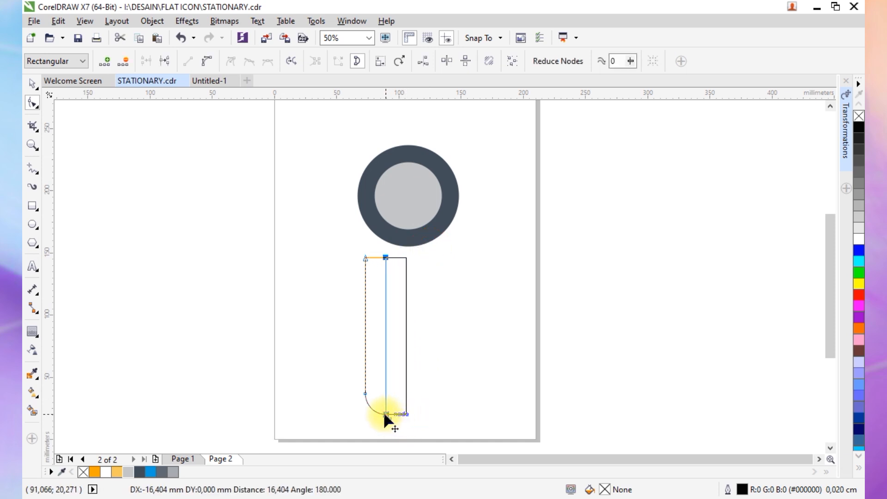
Step: Widen the leg shape to about 20 mm at the ring's lower left, and fill it with blue without an outline
{"action": "key", "text": "space"}
{"action": "left_click", "coordinate": [372, 323]}
{"action": "left_click", "coordinate": [379, 319]}
{"action": "left_click", "coordinate": [366, 301]}
{"action": "mouse_move", "coordinate": [376, 320]}
{"action": "left_mouse_down"}
{"action": "mouse_move", "coordinate": [386, 323]}
{"action": "mouse_move", "coordinate": [381, 306]}
{"action": "left_mouse_up"}
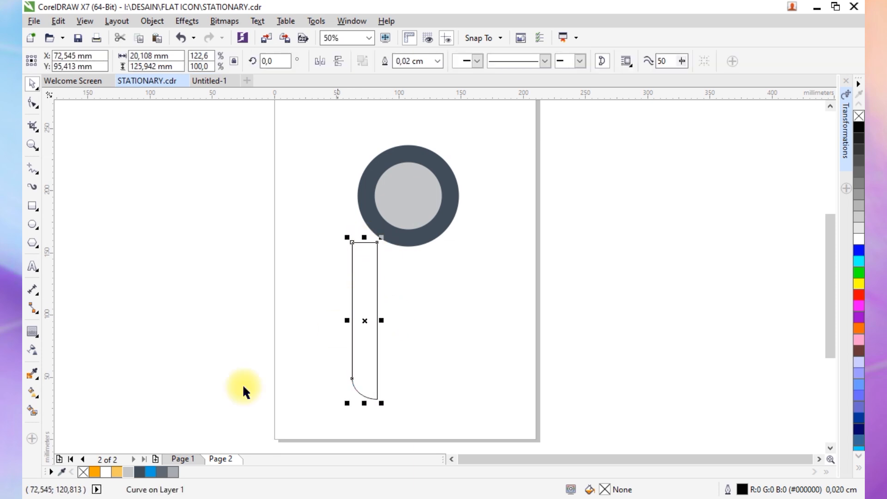
{"action": "left_click", "coordinate": [149, 472]}
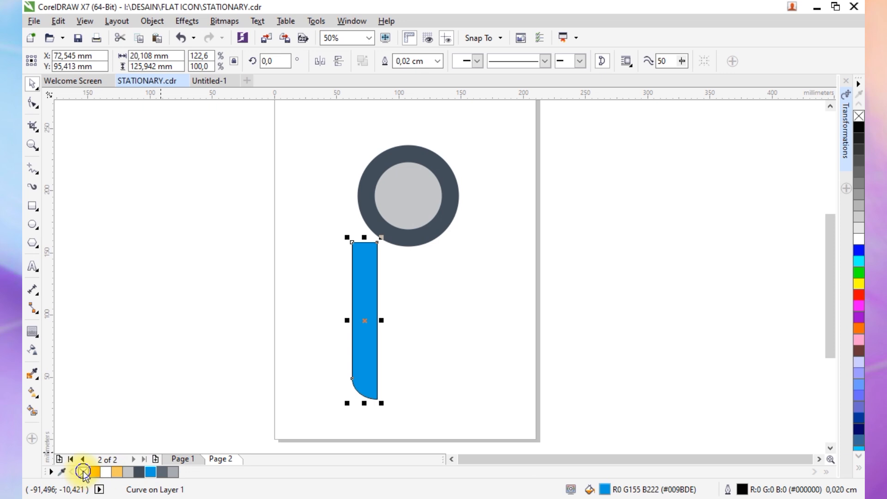
{"action": "right_click", "coordinate": [83, 472]}
Step: Rotate the blue leg clockwise to about 347.6° and move its upper end over the lower left part of the ring
{"action": "left_click", "coordinate": [390, 305]}
{"action": "left_click", "coordinate": [356, 297]}
{"action": "left_click_drag", "start_coordinate": [357, 297], "coordinate": [378, 270]}
{"action": "left_click", "coordinate": [378, 269]}
{"action": "left_click_drag", "start_coordinate": [403, 214], "coordinate": [419, 223]}
{"action": "left_click", "coordinate": [455, 266]}
{"action": "left_click_drag", "start_coordinate": [397, 257], "coordinate": [393, 244]}
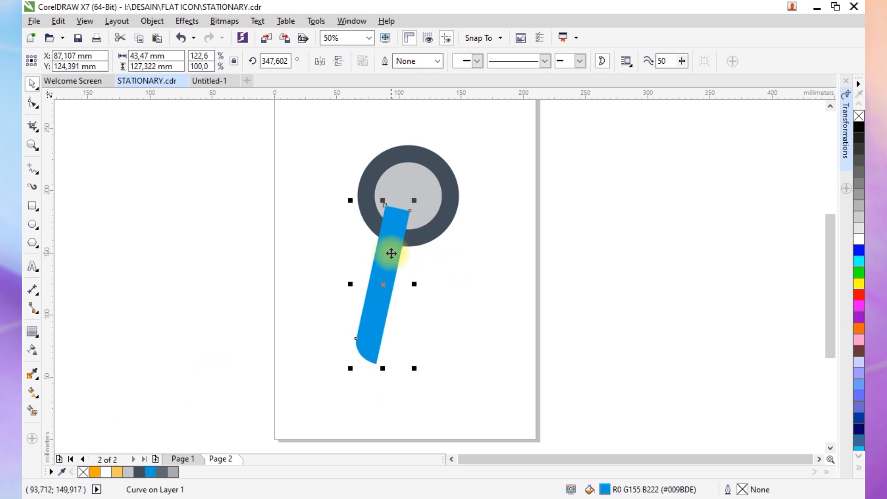
Step: Send the blue leg behind the circles and shift it about 2 mm to the left
{"action": "key", "text": "shift+Page_Down"}
{"action": "left_click", "coordinate": [394, 295]}
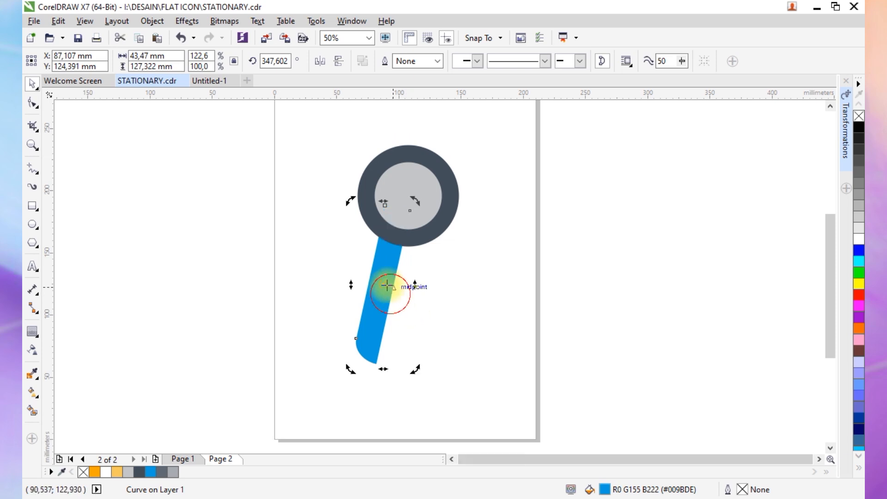
{"action": "scroll", "coordinate": [394, 263], "scroll_direction": "up", "scroll_amount": 2}
{"action": "left_click_drag", "start_coordinate": [394, 263], "coordinate": [386, 264]}
Step: Draw a vertical tip about 4 × 12 mm with fully rounded ends over the leg's pointed lower end
{"action": "scroll", "coordinate": [401, 326], "scroll_direction": "down", "scroll_amount": 2}
{"action": "scroll", "coordinate": [362, 373], "scroll_direction": "up", "scroll_amount": 2}
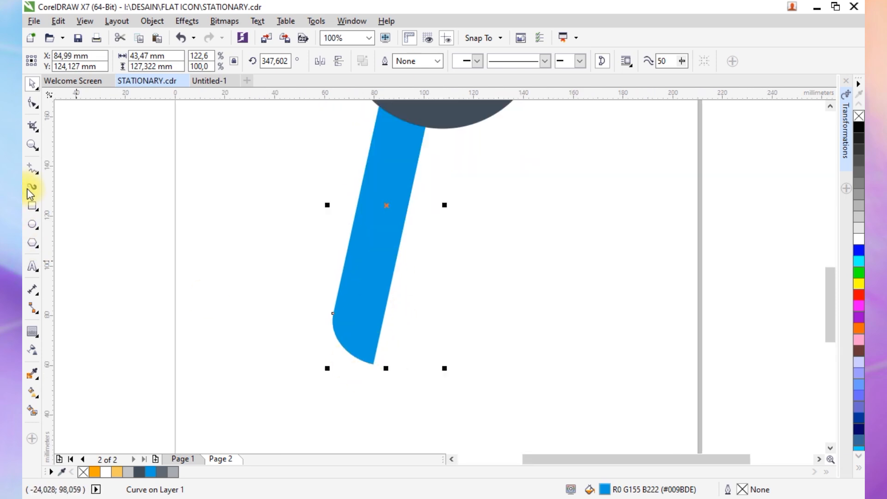
{"action": "left_click", "coordinate": [32, 209]}
{"action": "scroll", "coordinate": [360, 360], "scroll_direction": "up", "scroll_amount": 4}
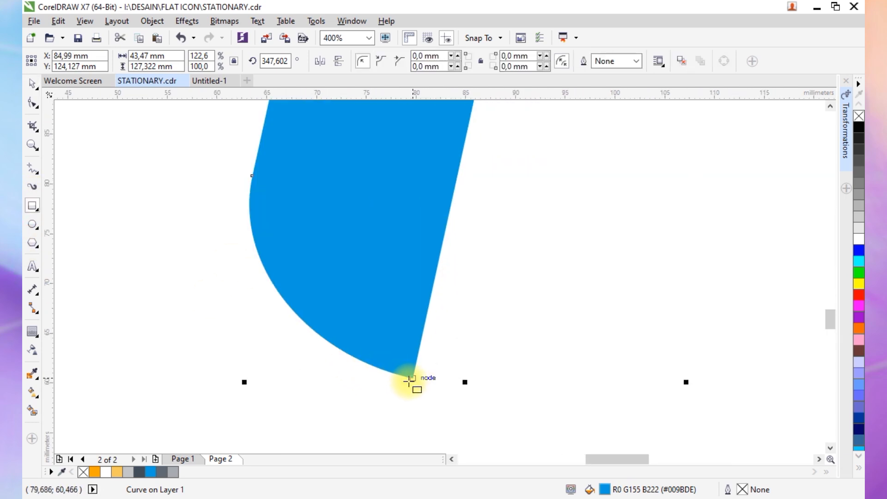
{"action": "mouse_move", "coordinate": [371, 320]}
{"action": "left_mouse_down"}
{"action": "mouse_move", "coordinate": [413, 437]}
{"action": "mouse_move", "coordinate": [376, 386]}
{"action": "left_mouse_up"}
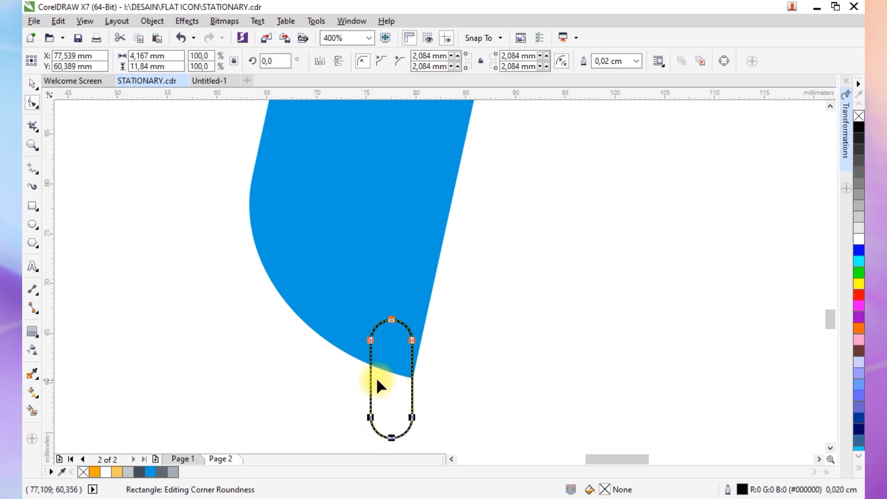
Step: Fill the tip with slate grey (#5C6670), remove its outline and send it behind the leg
{"action": "left_click", "coordinate": [33, 84]}
{"action": "left_click", "coordinate": [139, 472]}
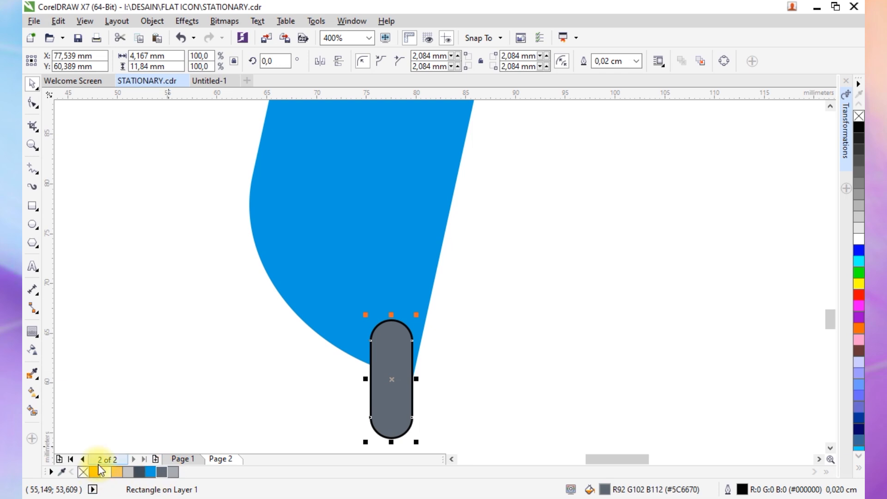
{"action": "right_click", "coordinate": [83, 472]}
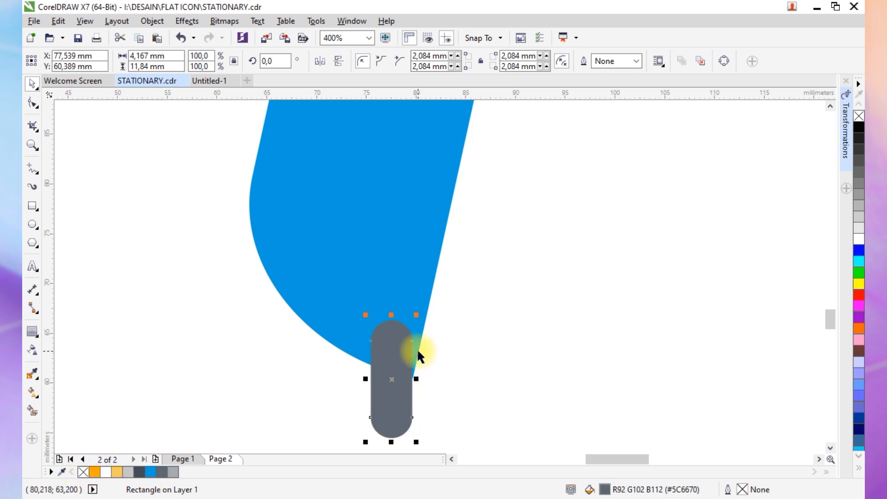
{"action": "key", "text": "shift+Page_Down"}
Step: Group the blue leg with its grey tip
{"action": "scroll", "coordinate": [417, 348], "scroll_direction": "down", "scroll_amount": 5}
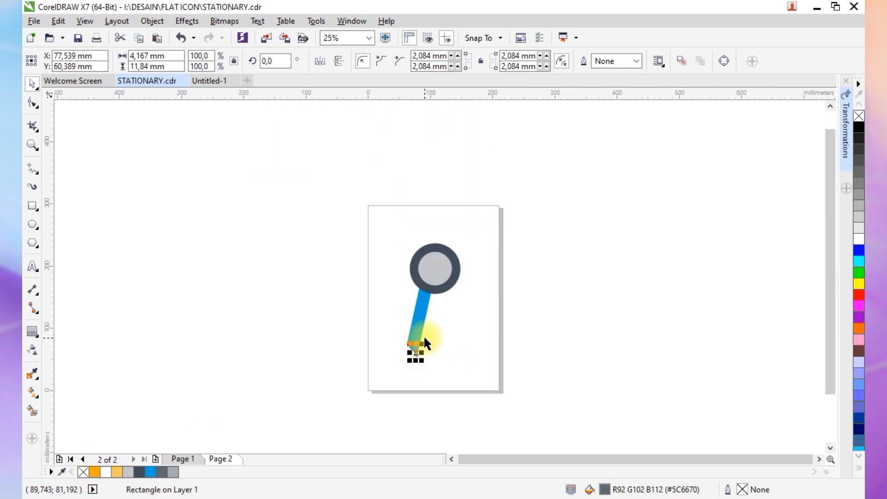
{"action": "scroll", "coordinate": [424, 340], "scroll_direction": "up", "scroll_amount": 2}
{"action": "left_click", "coordinate": [406, 303], "text": "shift"}
{"action": "scroll", "coordinate": [347, 366], "scroll_direction": "down", "scroll_amount": 1}
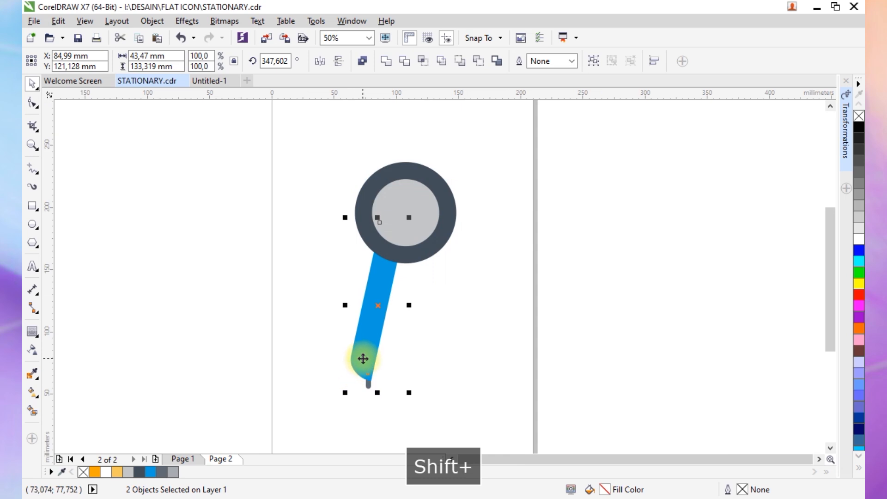
{"action": "key", "text": "ctrl+g"}
Step: Mirror a copy of the leg to the right and group the two legs together
{"action": "left_click_drag", "start_coordinate": [345, 305], "coordinate": [426, 306]}
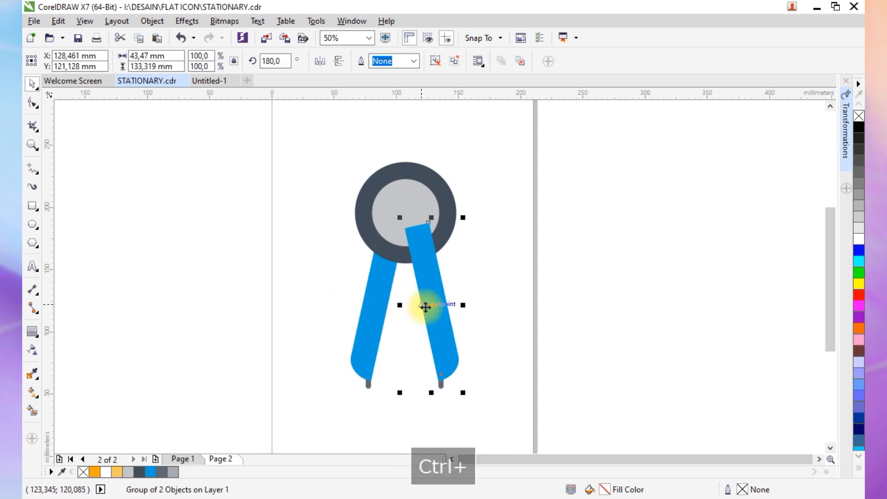
{"action": "left_click", "coordinate": [384, 299], "text": "shift"}
{"action": "key", "text": "ctrl+g"}
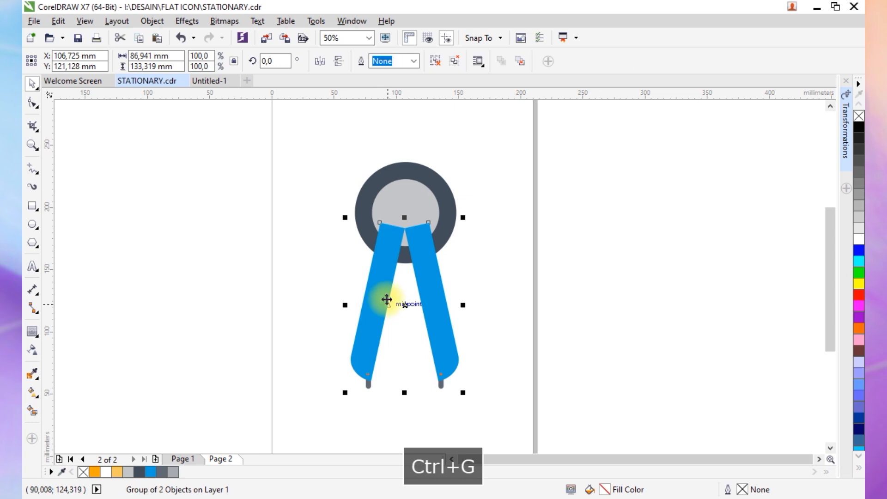
Step: Centre the grouped compass legs horizontally on the round head and send them behind it
{"action": "left_click", "coordinate": [397, 199], "text": "shift"}
{"action": "key", "text": "c"}
{"action": "left_click", "coordinate": [427, 287]}
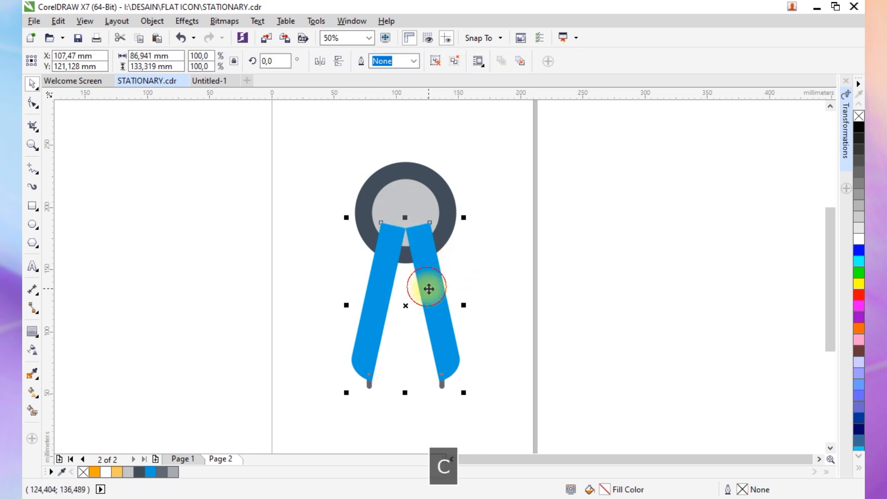
{"action": "key", "text": "shift+Page_Down"}
{"action": "left_click_drag", "start_coordinate": [518, 138], "coordinate": [303, 425]}
{"action": "left_click", "coordinate": [299, 378]}
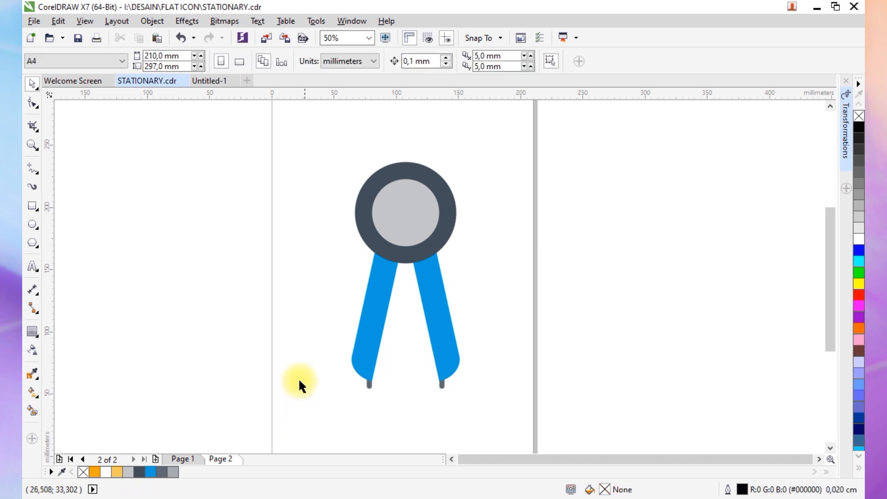
Step: Draw a neck rectangle about 9 × 22 mm above the compass head and a grip rectangle about 19 × 22 mm over its upper end
{"action": "left_click", "coordinate": [32, 205]}
{"action": "scroll", "coordinate": [403, 144], "scroll_direction": "up", "scroll_amount": 2}
{"action": "left_click_drag", "start_coordinate": [393, 149], "coordinate": [414, 203]}
{"action": "left_click_drag", "start_coordinate": [380, 113], "coordinate": [427, 168]}
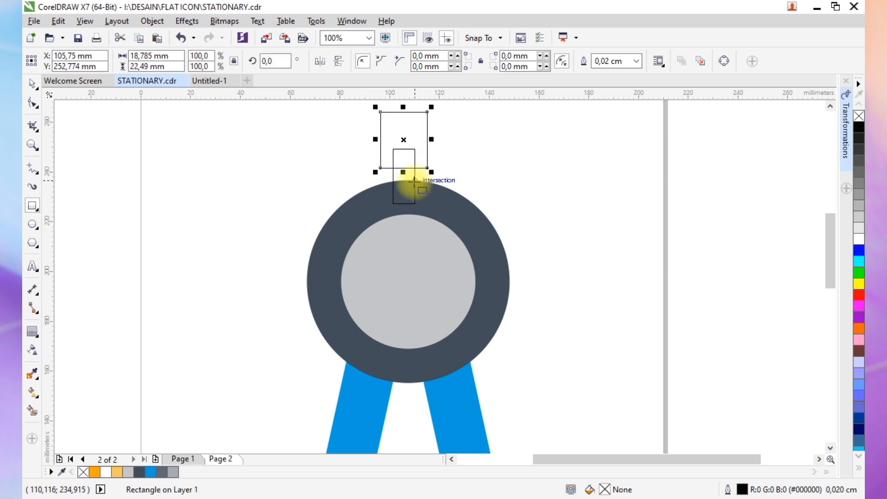
Step: Fill the compass neck with slate grey and the grip with light grey (#A4A9AD)
{"action": "key", "text": "space"}
{"action": "left_click", "coordinate": [414, 170]}
{"action": "left_click", "coordinate": [178, 474]}
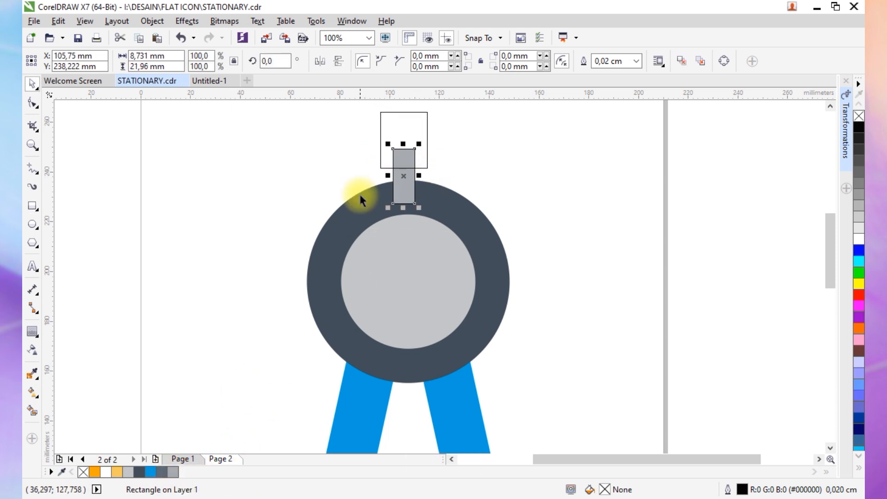
{"action": "left_click", "coordinate": [163, 470]}
{"action": "left_click", "coordinate": [389, 127]}
{"action": "left_click", "coordinate": [173, 472]}
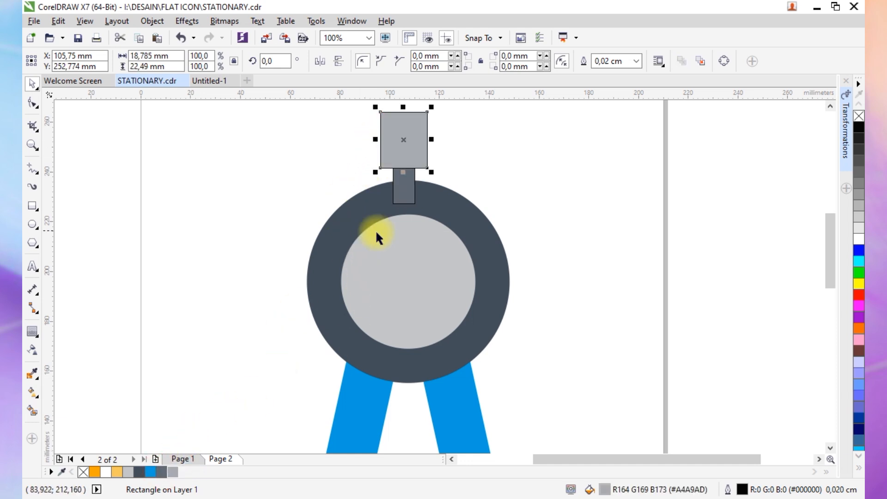
Step: Remove the outlines of the neck and grip, centre them on the compass head and send them behind it
{"action": "scroll", "coordinate": [381, 184], "scroll_direction": "down", "scroll_amount": 2}
{"action": "left_click_drag", "start_coordinate": [367, 143], "coordinate": [406, 193]}
{"action": "scroll", "coordinate": [375, 174], "scroll_direction": "up", "scroll_amount": 2}
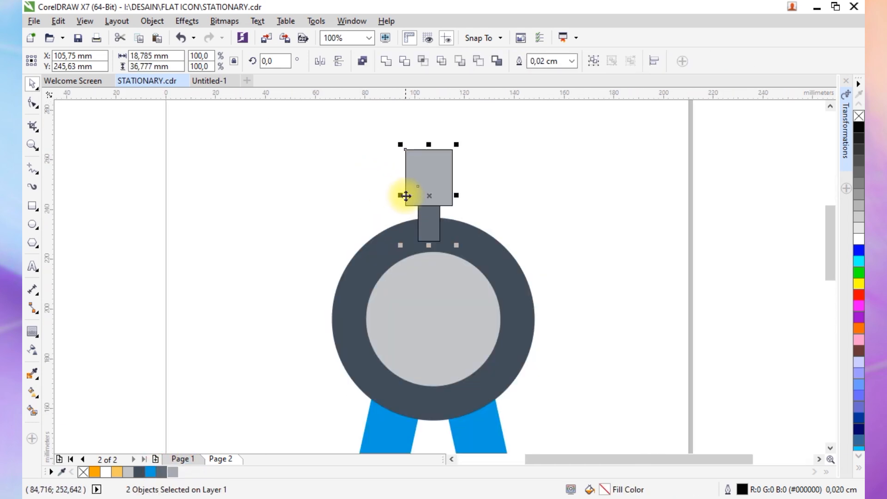
{"action": "right_click", "coordinate": [83, 472]}
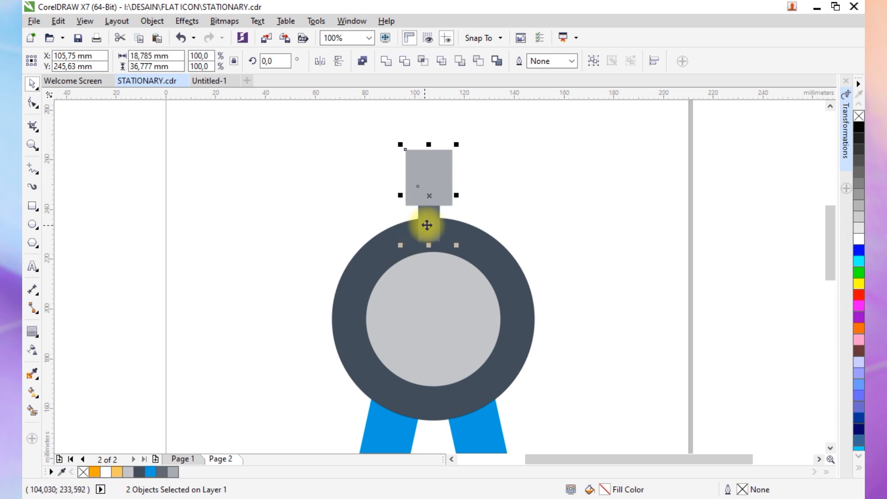
{"action": "key", "text": "c"}
{"action": "left_click", "coordinate": [467, 238], "text": "shift"}
{"action": "key", "text": "c"}
{"action": "left_click_drag", "start_coordinate": [489, 129], "coordinate": [395, 269]}
{"action": "key", "text": "shift+Page_Down"}
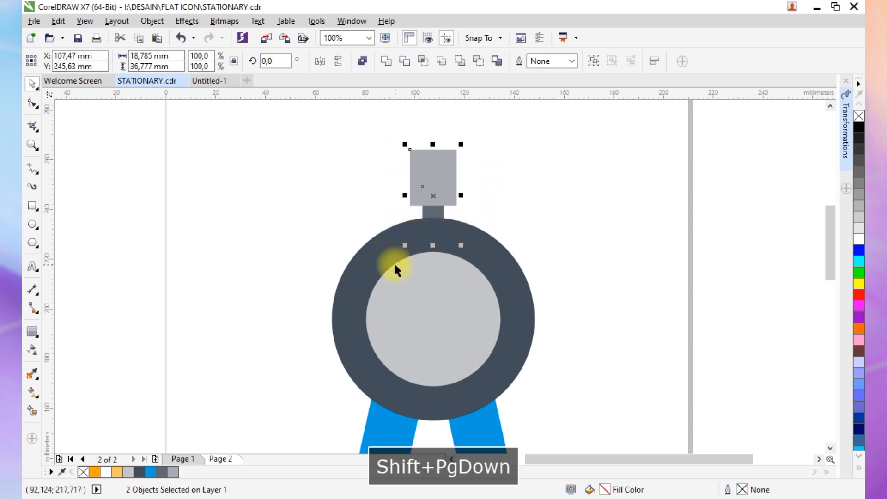
{"action": "scroll", "coordinate": [450, 172], "scroll_direction": "down", "scroll_amount": 2}
{"action": "left_click", "coordinate": [391, 149]}
{"action": "left_click_drag", "start_coordinate": [402, 159], "coordinate": [487, 317]}
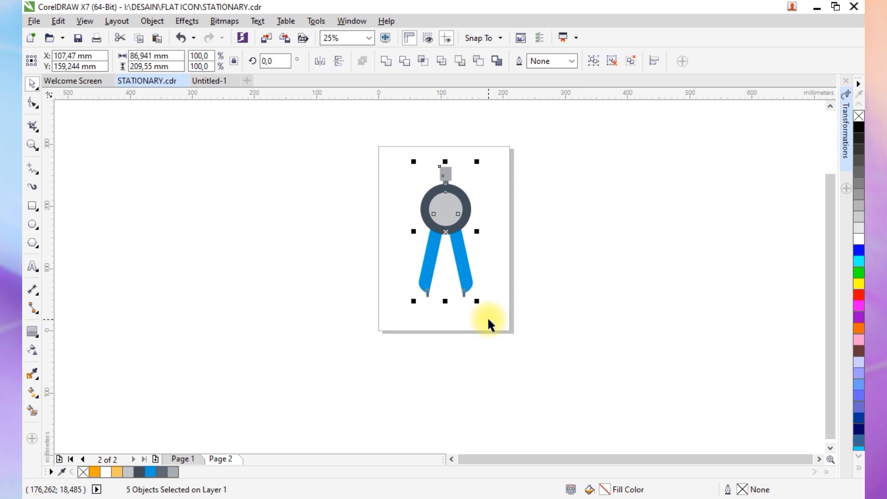
{"action": "key", "text": "shift+F2"}
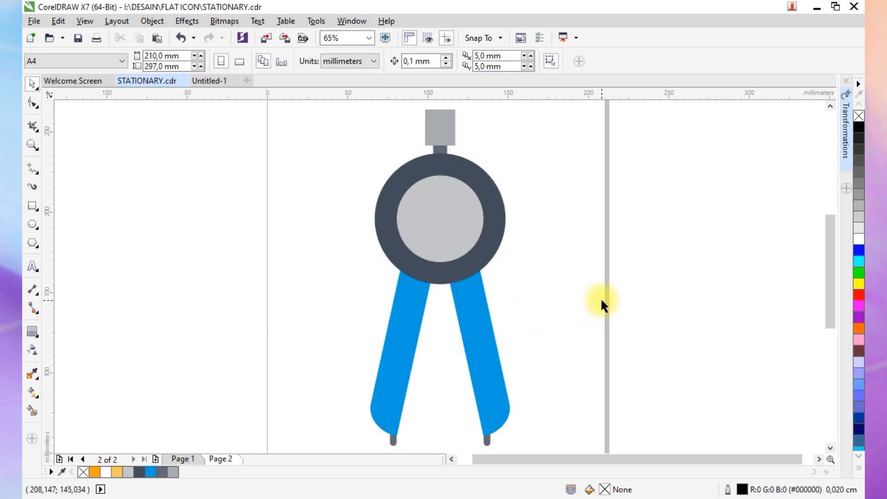
{"action": "left_click", "coordinate": [832, 492]}
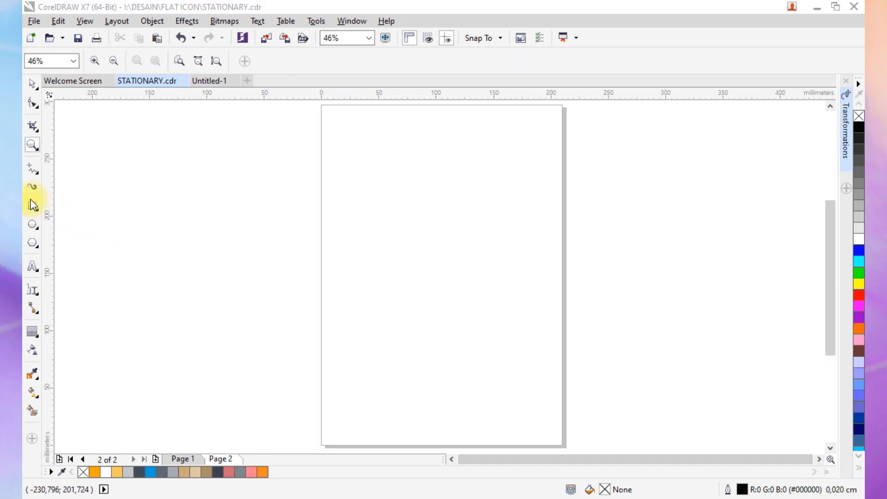
Step: Draw a horizontal bar about 149 × 15.5 mm with fully rounded ends on the empty page as the holder's rim
{"action": "left_click", "coordinate": [32, 209]}
{"action": "left_click_drag", "start_coordinate": [356, 241], "coordinate": [495, 227]}
{"action": "key", "text": "space"}
{"action": "left_click", "coordinate": [25, 103]}
{"action": "left_click_drag", "start_coordinate": [357, 217], "coordinate": [449, 237]}
{"action": "key", "text": "space"}
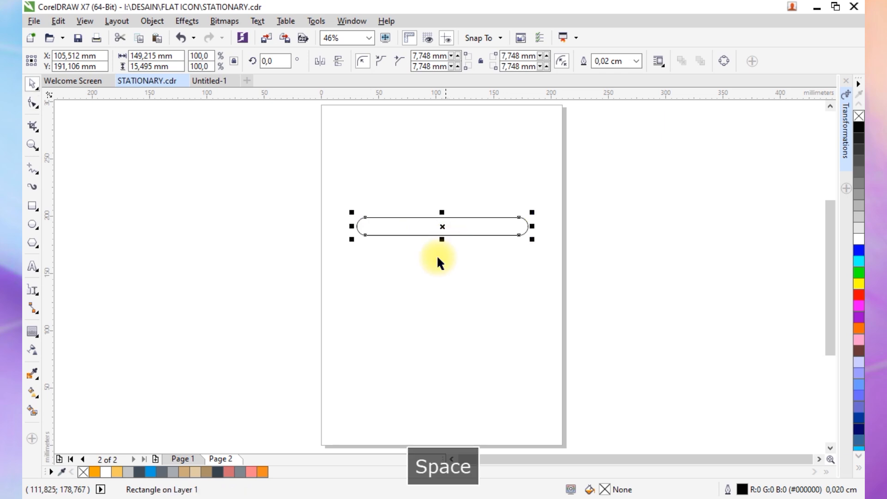
Step: Draw the holder's body below the rim as a rectangle about 134 × 140 mm with corners rounded to about 8 mm
{"action": "left_click", "coordinate": [32, 204]}
{"action": "left_click_drag", "start_coordinate": [365, 226], "coordinate": [520, 389]}
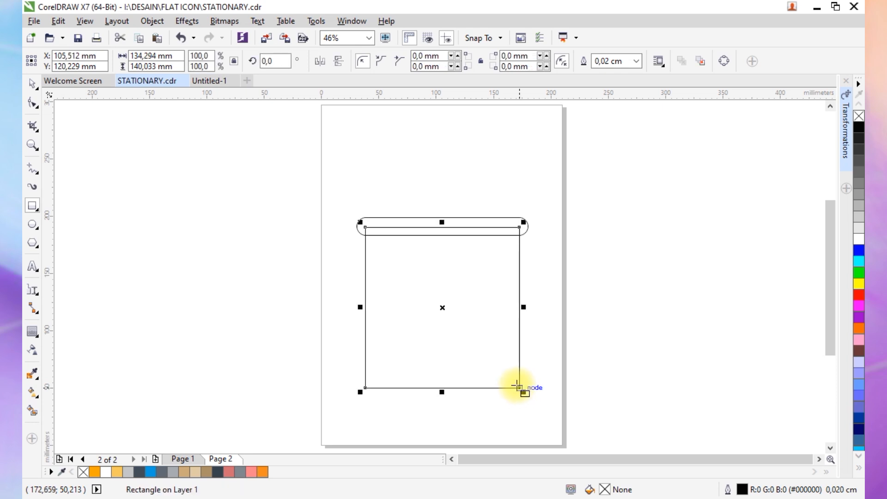
{"action": "left_click", "coordinate": [31, 102]}
{"action": "left_click_drag", "start_coordinate": [366, 387], "coordinate": [374, 383]}
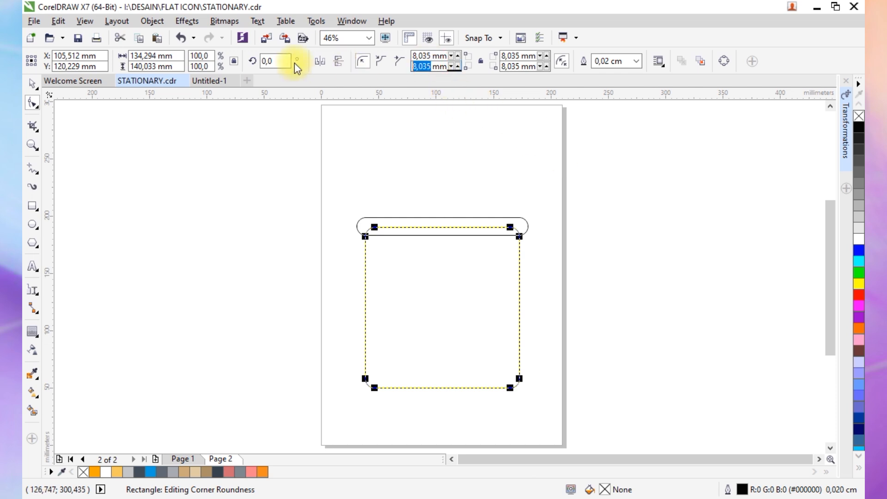
Step: Set the radius of the body's two bottom corners to 9 mm
{"action": "type", "text": "9"}
{"action": "key", "text": "Return"}
{"action": "left_click", "coordinate": [516, 66]}
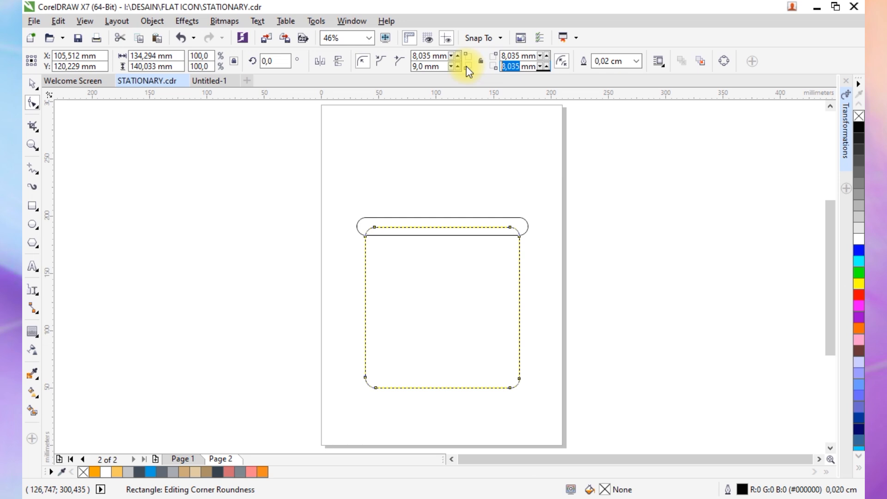
{"action": "type", "text": "9"}
{"action": "key", "text": "Return"}
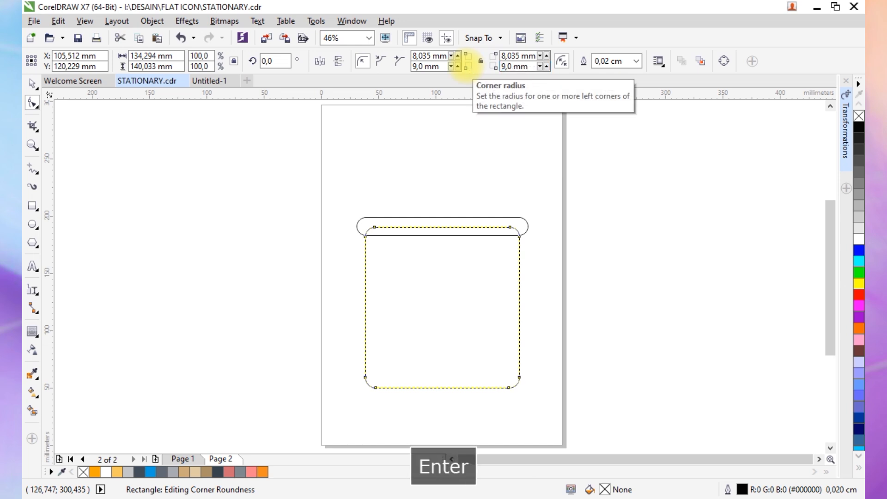
{"action": "left_click", "coordinate": [33, 86]}
{"action": "left_click", "coordinate": [271, 180]}
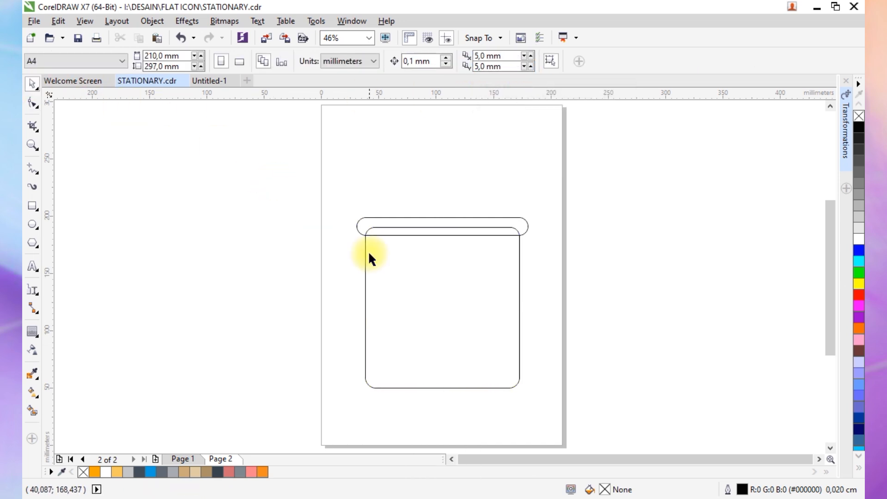
Step: Fill the rim with dark slate (#3E4A57) and the body with blue (#009BDE), and bring the rim to the front
{"action": "left_click", "coordinate": [359, 228]}
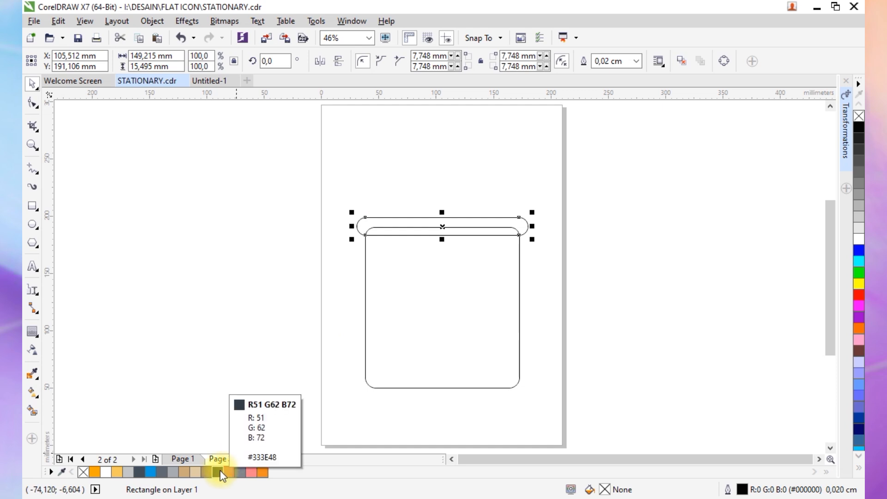
{"action": "left_click", "coordinate": [141, 471]}
{"action": "left_click", "coordinate": [381, 304]}
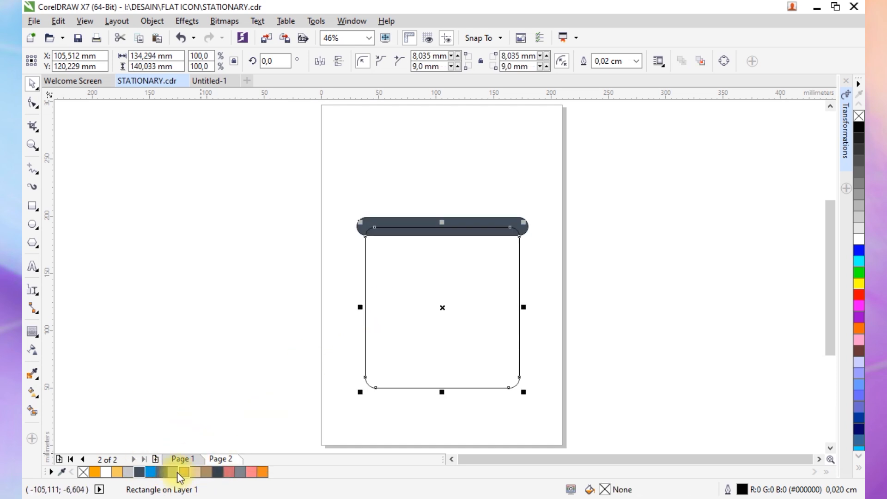
{"action": "left_click", "coordinate": [150, 472]}
{"action": "left_click_drag", "start_coordinate": [274, 173], "coordinate": [538, 262]}
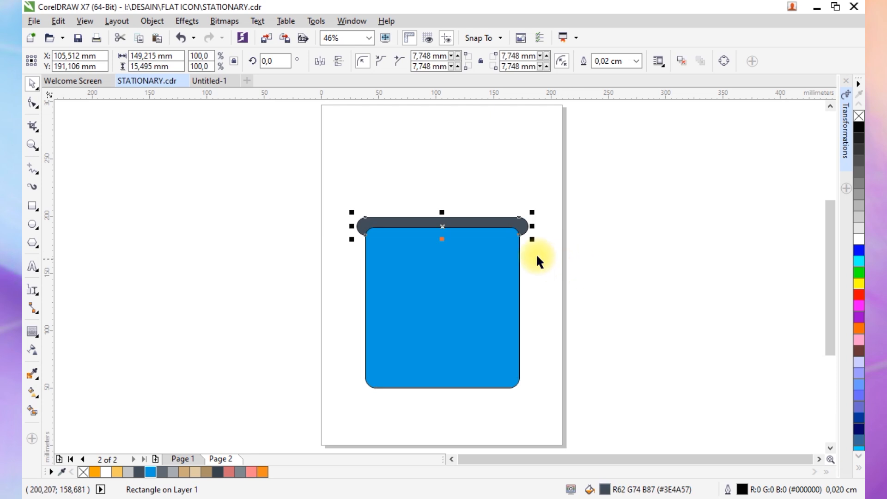
{"action": "key", "text": "shift+Page_Up"}
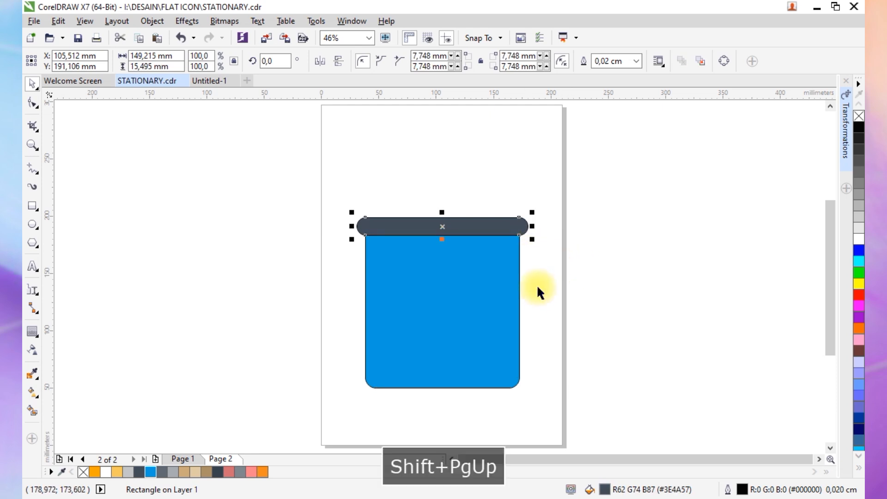
Step: Set the radius of the blue body's two bottom corners to 13 mm
{"action": "left_click", "coordinate": [425, 376]}
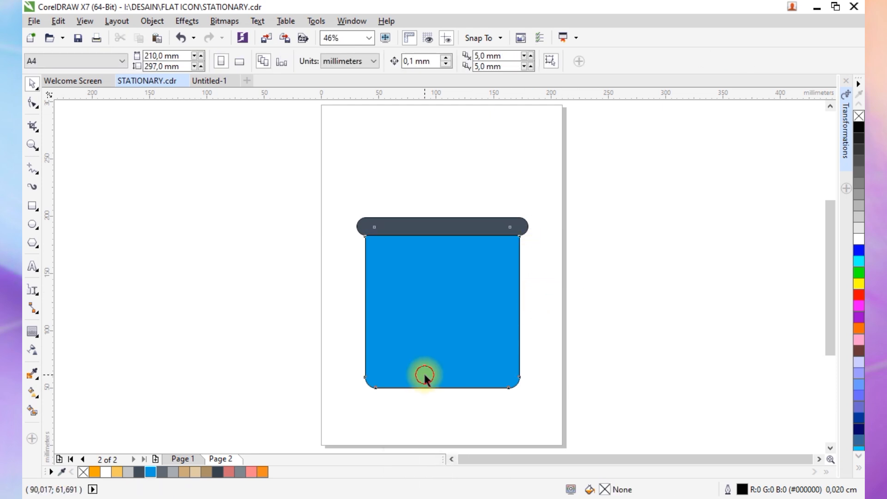
{"action": "left_click", "coordinate": [32, 106]}
{"action": "double_click", "coordinate": [440, 66]}
{"action": "type", "text": "13"}
{"action": "key", "text": "Return"}
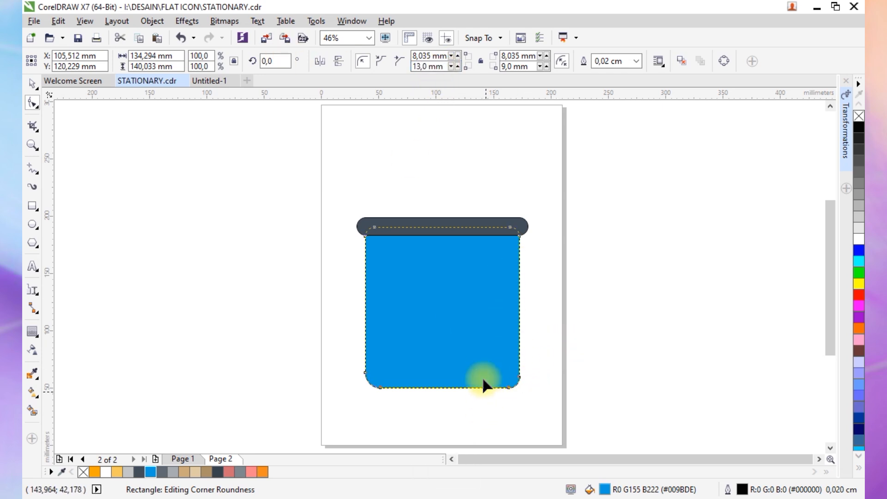
{"action": "double_click", "coordinate": [520, 66]}
{"action": "type", "text": "13"}
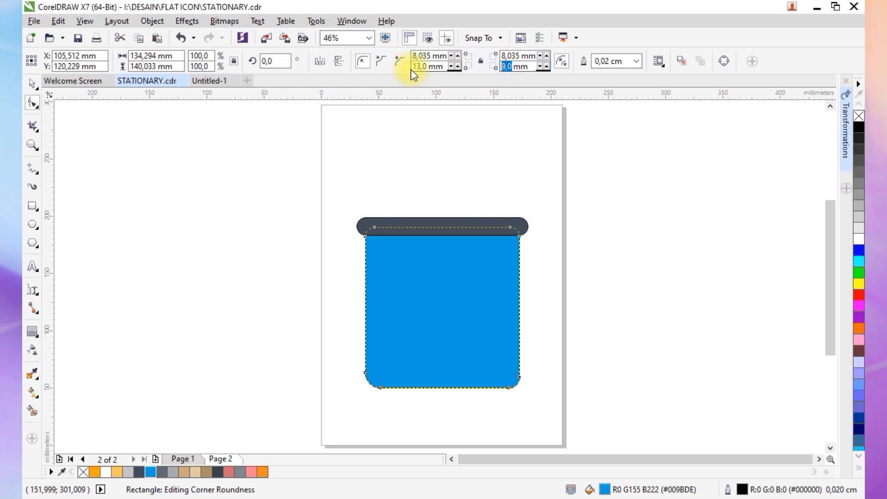
{"action": "key", "text": "Return"}
{"action": "left_click", "coordinate": [32, 84]}
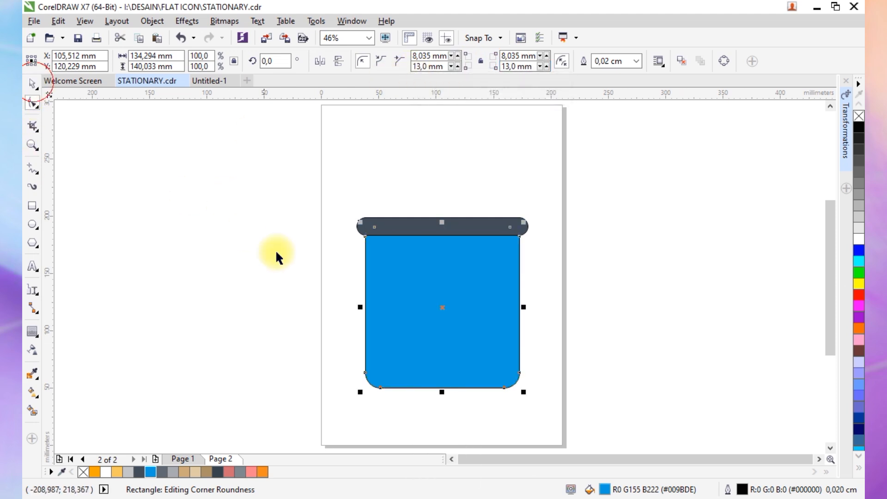
Step: Remove the outlines from the holder's rim and body
{"action": "left_click", "coordinate": [275, 249]}
{"action": "left_click_drag", "start_coordinate": [338, 178], "coordinate": [570, 396]}
{"action": "right_click", "coordinate": [859, 116]}
{"action": "left_click", "coordinate": [677, 206]}
Step: Build a pencil beside the page from stacked rectangles about 32 mm wide: a long body, a ferrule with a 9 mm stripe, and a 21 mm eraser
{"action": "left_click", "coordinate": [32, 205]}
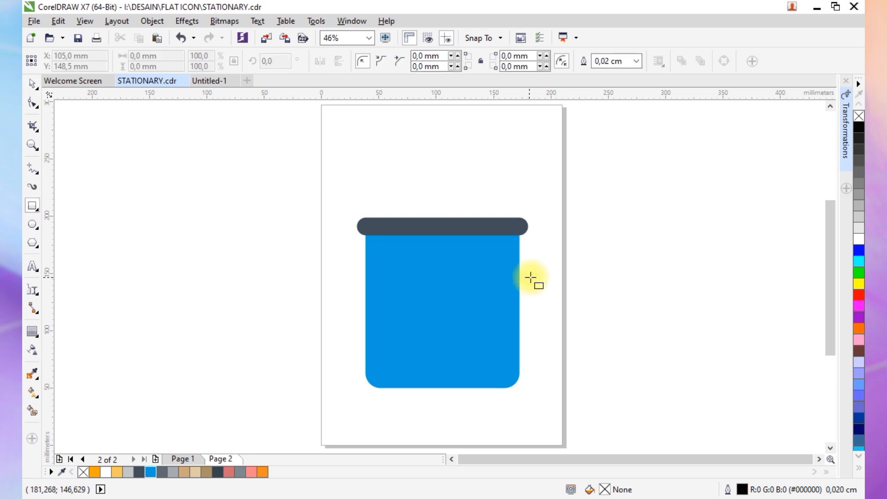
{"action": "left_click_drag", "start_coordinate": [584, 231], "coordinate": [610, 229]}
{"action": "key", "text": "space"}
{"action": "key", "text": "ctrl+z"}
{"action": "scroll", "coordinate": [611, 222], "scroll_direction": "up", "scroll_amount": 2}
{"action": "left_click_drag", "start_coordinate": [594, 192], "coordinate": [608, 213]}
{"action": "key", "text": "space"}
{"action": "key", "text": "space"}
{"action": "left_click", "coordinate": [614, 199]}
{"action": "left_click_drag", "start_coordinate": [593, 255], "coordinate": [594, 172]}
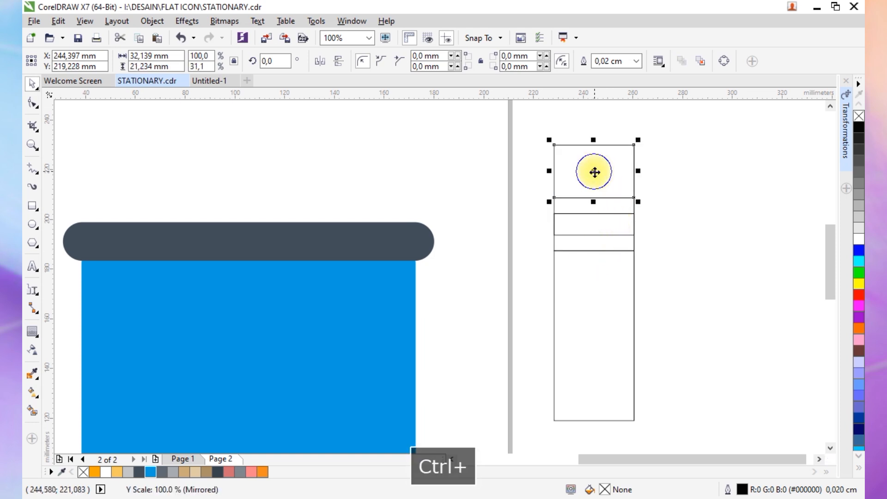
Step: Round the eraser's two top corners to about 10.6 mm
{"action": "left_click", "coordinate": [32, 103]}
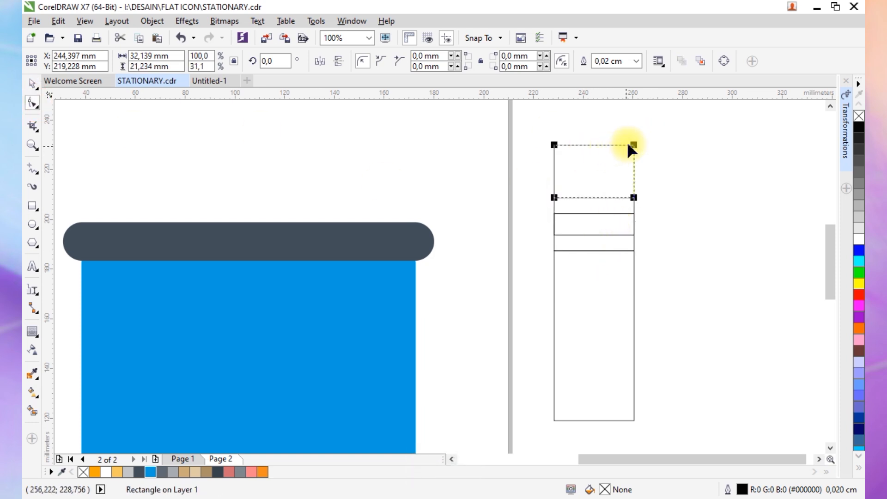
{"action": "left_click_drag", "start_coordinate": [633, 144], "coordinate": [557, 199]}
{"action": "key", "text": "ctrl+z"}
{"action": "left_click_drag", "start_coordinate": [634, 144], "coordinate": [553, 156]}
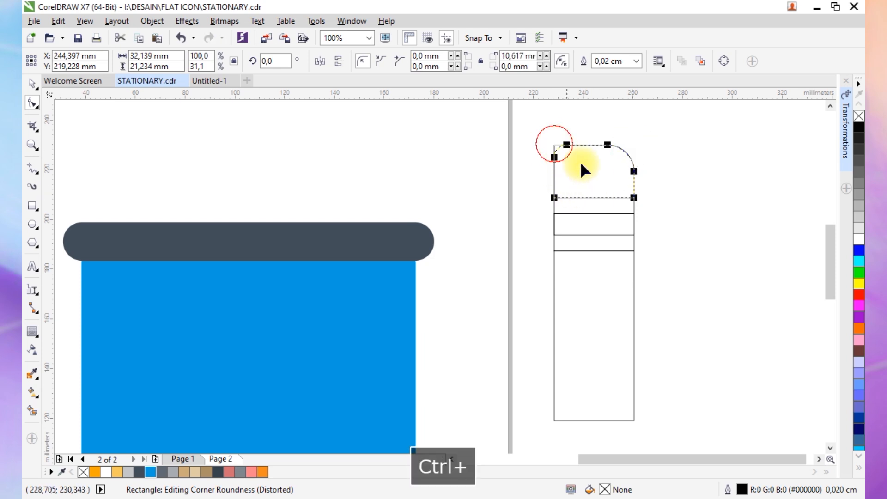
{"action": "left_click", "coordinate": [32, 83]}
Step: Fill the pencil body with orange, the ferrule with light grey (#C3C6C8) and its middle stripe with dark slate (#3E4A57)
{"action": "left_click", "coordinate": [592, 328]}
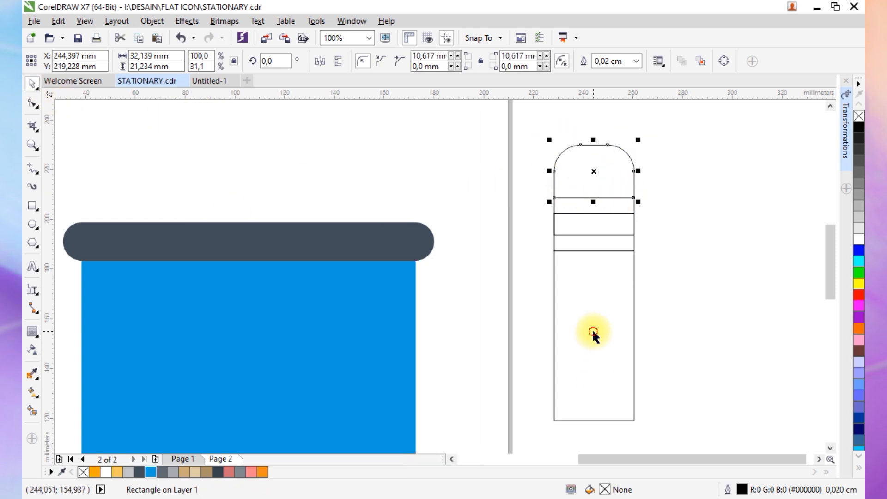
{"action": "left_click", "coordinate": [95, 472]}
{"action": "left_click", "coordinate": [612, 251]}
{"action": "left_click", "coordinate": [128, 472]}
{"action": "left_click", "coordinate": [596, 224]}
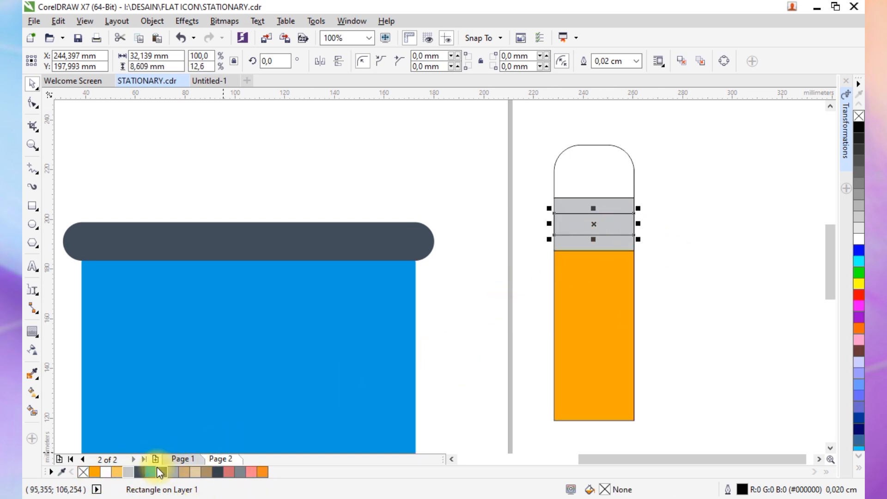
{"action": "left_click", "coordinate": [139, 472]}
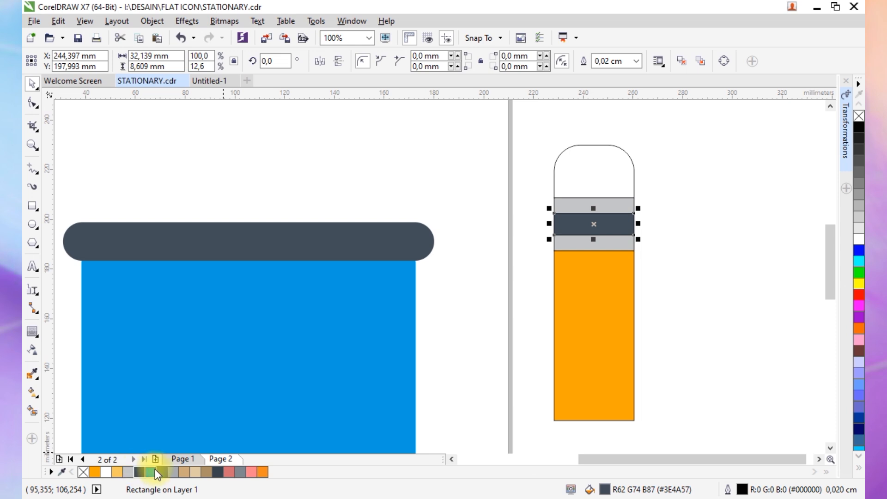
Step: Recolour the ferrule to a darker grey and fill the eraser with pink
{"action": "left_click", "coordinate": [581, 244]}
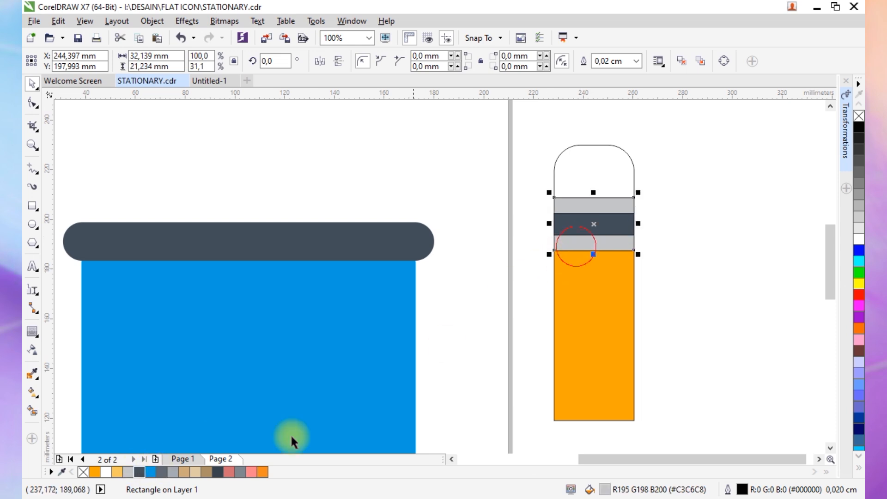
{"action": "left_click", "coordinate": [173, 472]}
{"action": "left_click", "coordinate": [612, 180]}
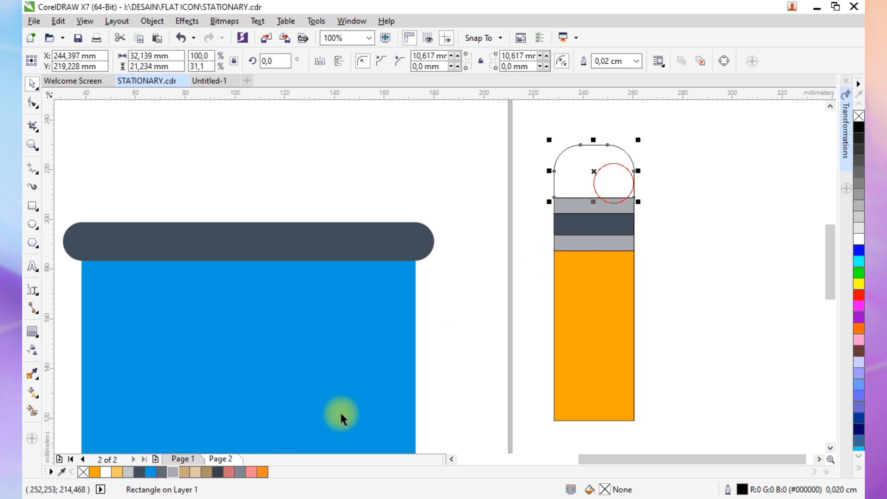
{"action": "left_click", "coordinate": [251, 472]}
Step: Remove the outlines from all the pencil parts and group them
{"action": "scroll", "coordinate": [540, 230], "scroll_direction": "down", "scroll_amount": 2}
{"action": "left_click_drag", "start_coordinate": [531, 162], "coordinate": [607, 338]}
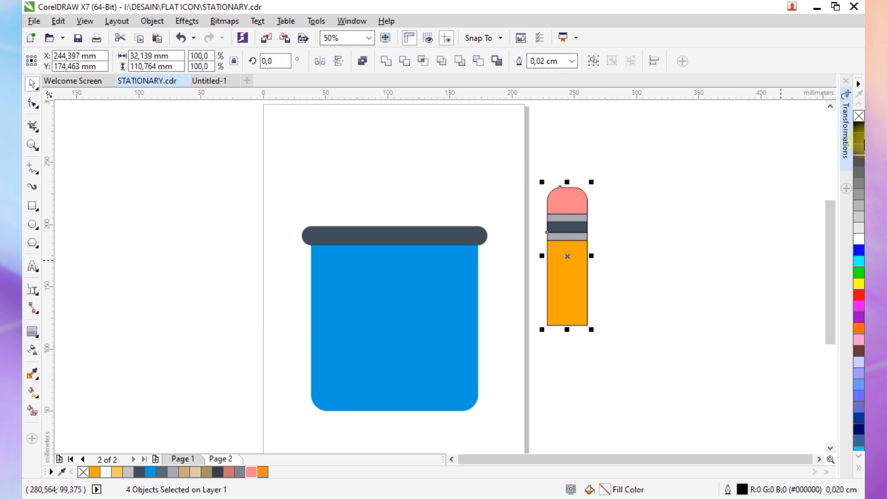
{"action": "key", "text": "ctrl+g"}
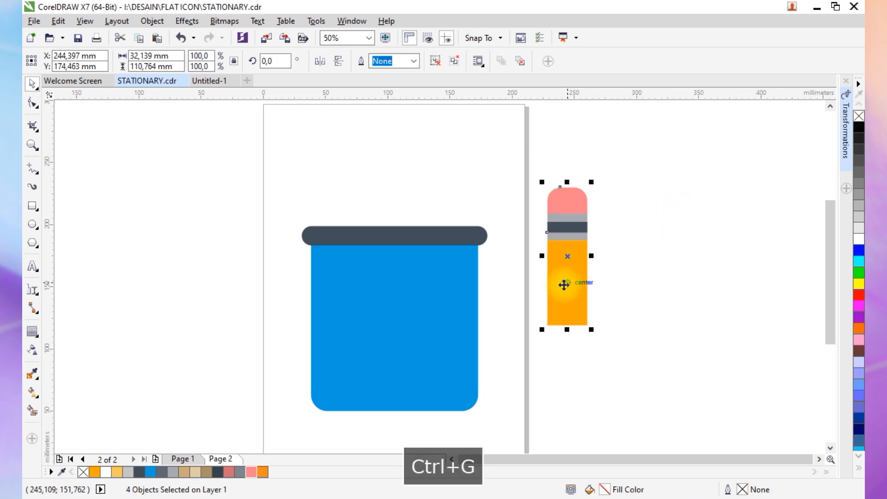
Step: Scale the pencil group down to about 61%, move it over the holder's left rim and tilt it outward about 9.3°
{"action": "left_click_drag", "start_coordinate": [592, 182], "coordinate": [614, 208]}
{"action": "left_click_drag", "start_coordinate": [563, 290], "coordinate": [330, 233]}
{"action": "left_click", "coordinate": [337, 209]}
{"action": "mouse_move", "coordinate": [348, 163]}
{"action": "left_mouse_down"}
{"action": "mouse_move", "coordinate": [343, 154]}
{"action": "mouse_move", "coordinate": [359, 167]}
{"action": "left_mouse_up"}
{"action": "scroll", "coordinate": [334, 211], "scroll_direction": "up", "scroll_amount": 2}
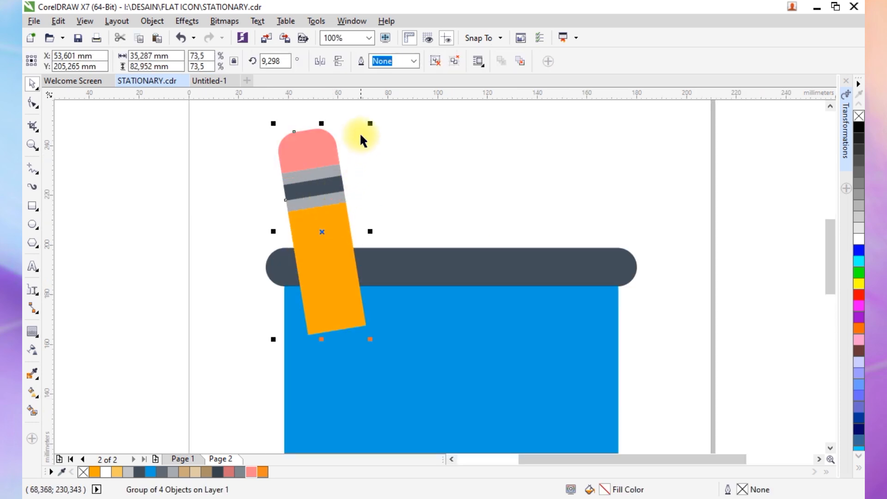
{"action": "mouse_move", "coordinate": [371, 123]}
{"action": "left_mouse_down"}
{"action": "mouse_move", "coordinate": [389, 143]}
{"action": "mouse_move", "coordinate": [391, 166]}
{"action": "left_mouse_up"}
Step: Place a mirrored copy of the tilted pencil at the right end of the holder's rim
{"action": "mouse_move", "coordinate": [324, 222]}
{"action": "left_mouse_down"}
{"action": "mouse_move", "coordinate": [306, 197]}
{"action": "mouse_move", "coordinate": [327, 228]}
{"action": "mouse_move", "coordinate": [457, 225]}
{"action": "left_mouse_up"}
{"action": "scroll", "coordinate": [327, 229], "scroll_direction": "down", "scroll_amount": 1}
{"action": "right_click", "coordinate": [339, 225]}
Step: Add another pencil copy just left of the mirrored one and rotate it almost upright
{"action": "left_click_drag", "start_coordinate": [457, 225], "coordinate": [431, 225]}
{"action": "right_click", "coordinate": [432, 225]}
{"action": "left_click", "coordinate": [434, 210]}
{"action": "left_click_drag", "start_coordinate": [455, 177], "coordinate": [450, 164]}
{"action": "left_click", "coordinate": [469, 162]}
Step: Ungroup the upright pencil and fill its body with a darker orange (#F28A1B)
{"action": "left_click", "coordinate": [431, 229]}
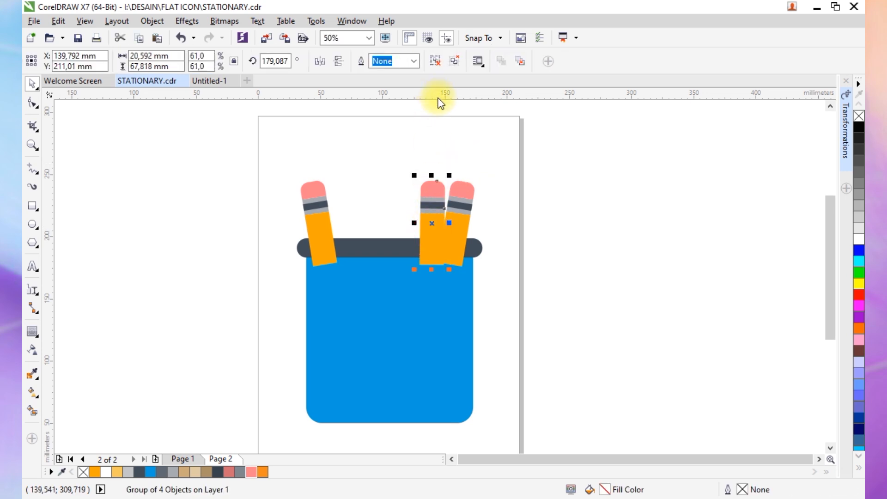
{"action": "left_click", "coordinate": [435, 61]}
{"action": "left_click", "coordinate": [475, 113]}
{"action": "left_click", "coordinate": [438, 216]}
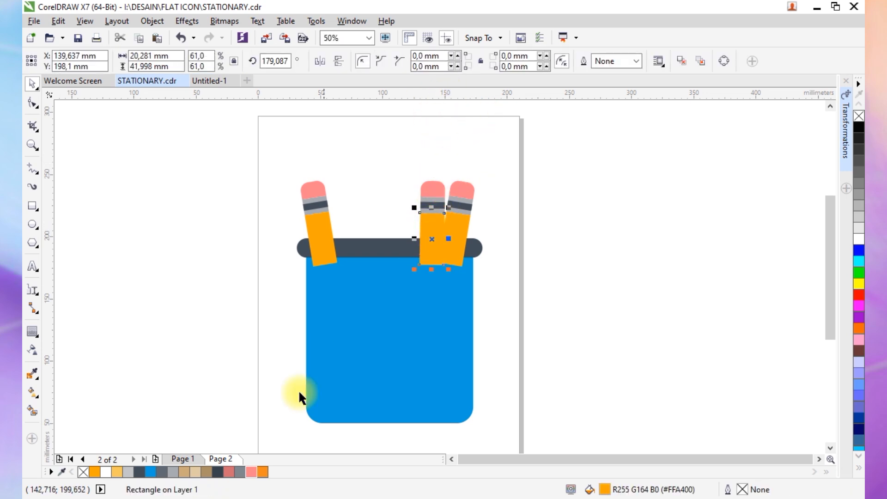
{"action": "left_click", "coordinate": [262, 472]}
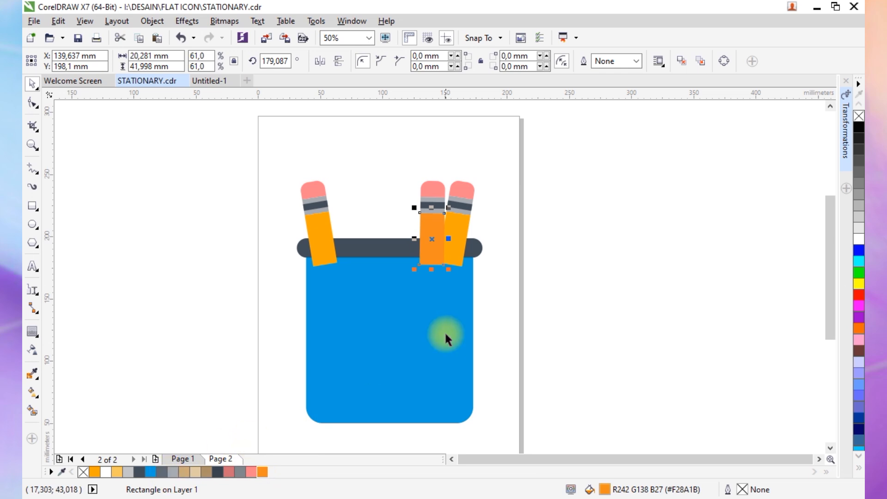
Step: Bring the holder's blue body and dark rim in front of the three pencils
{"action": "left_click", "coordinate": [507, 226]}
{"action": "mouse_move", "coordinate": [507, 226]}
{"action": "left_mouse_down"}
{"action": "mouse_move", "coordinate": [307, 422]}
{"action": "mouse_move", "coordinate": [281, 431]}
{"action": "left_mouse_up"}
{"action": "key", "text": "shift+Page_Up"}
{"action": "left_click", "coordinate": [569, 303]}
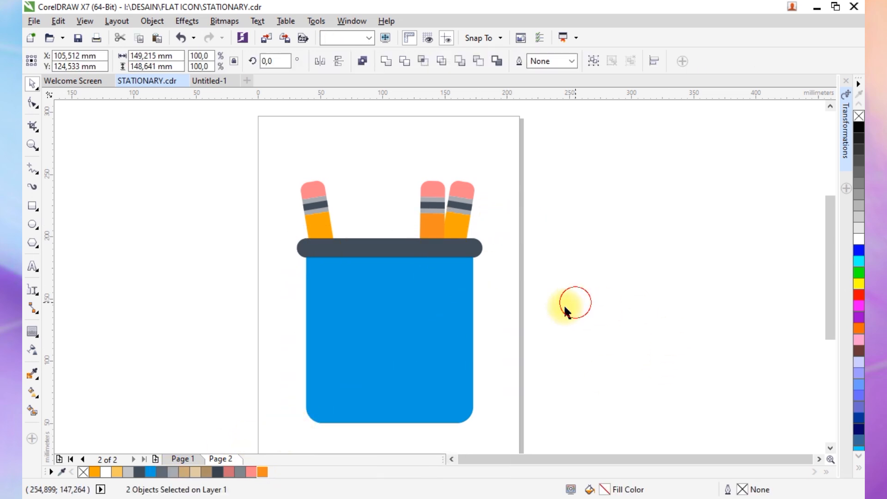
Step: Draw a circle about 6.3 mm in diameter in the upper-left corner of the blue holder body
{"action": "left_click", "coordinate": [33, 225]}
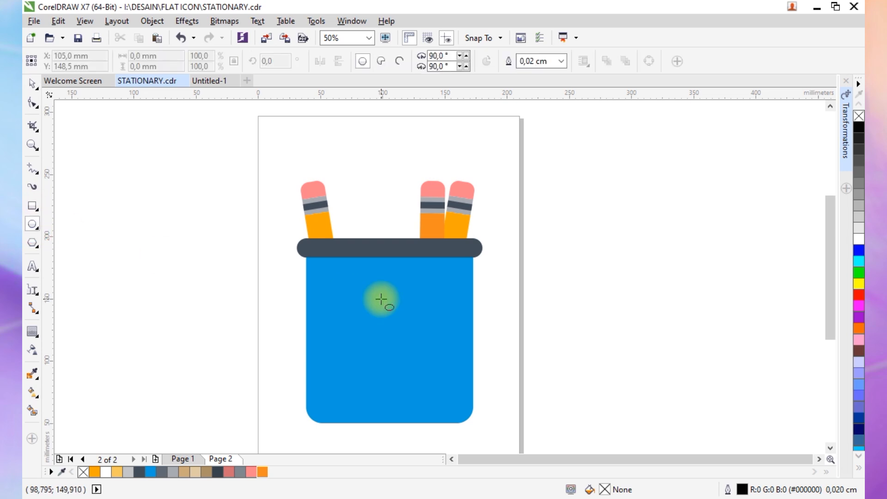
{"action": "scroll", "coordinate": [361, 290], "scroll_direction": "up", "scroll_amount": 2}
{"action": "left_click_drag", "start_coordinate": [267, 243], "coordinate": [281, 259]}
{"action": "left_click", "coordinate": [37, 82]}
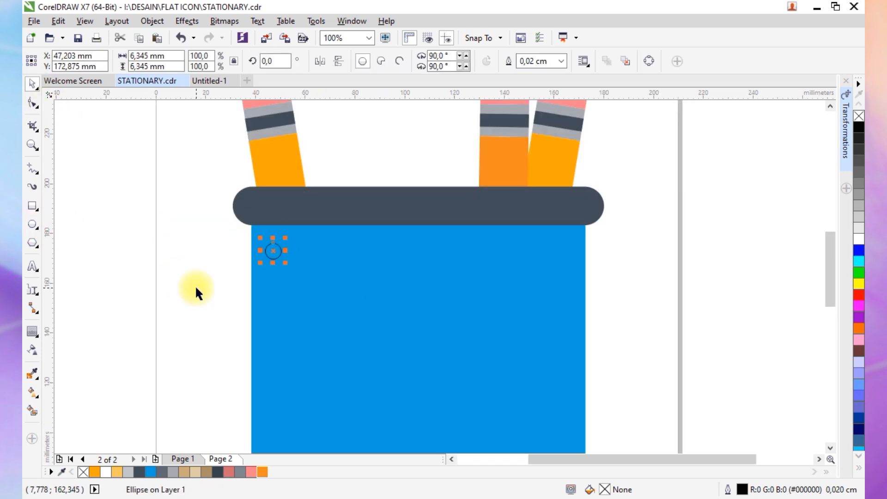
Step: Fill the small circle with dark slate (#333E48) and remove its outline
{"action": "left_click", "coordinate": [224, 471]}
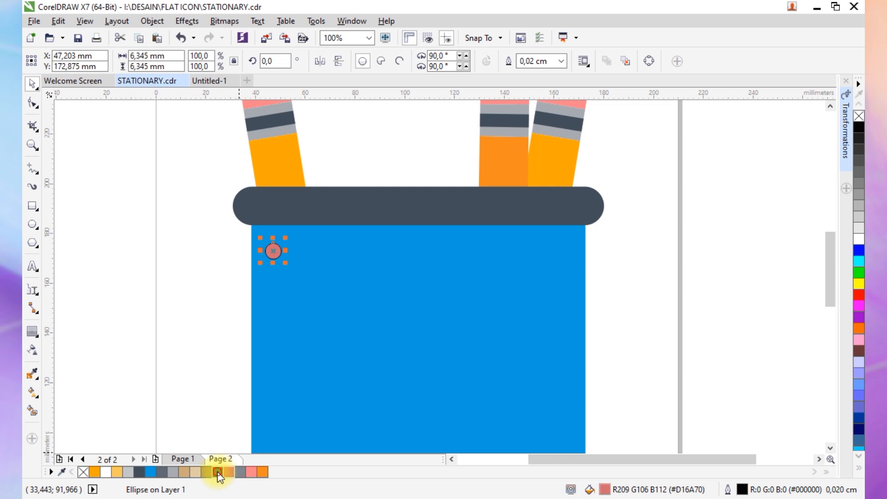
{"action": "left_click", "coordinate": [218, 472]}
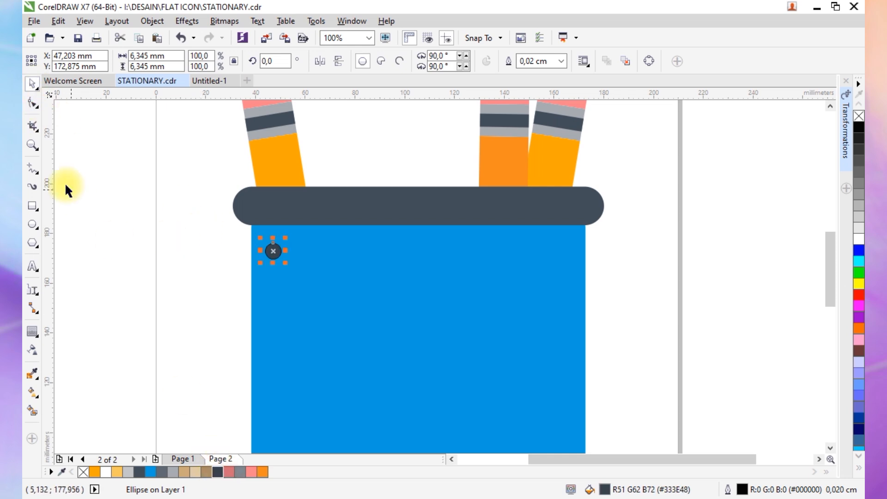
{"action": "right_click", "coordinate": [83, 472]}
Step: Copy the circle about 12 mm to the right and repeat the duplication to make a row of ten dots
{"action": "left_click_drag", "start_coordinate": [194, 333], "coordinate": [311, 265]}
{"action": "right_click", "coordinate": [312, 266], "text": "shift"}
{"action": "key", "text": "ctrl+r"}
{"action": "key", "text": "ctrl+r"}
{"action": "key", "text": "ctrl+r"}
{"action": "key", "text": "ctrl+r"}
{"action": "key", "text": "ctrl+r"}
{"action": "key", "text": "ctrl+r"}
{"action": "key", "text": "ctrl+r"}
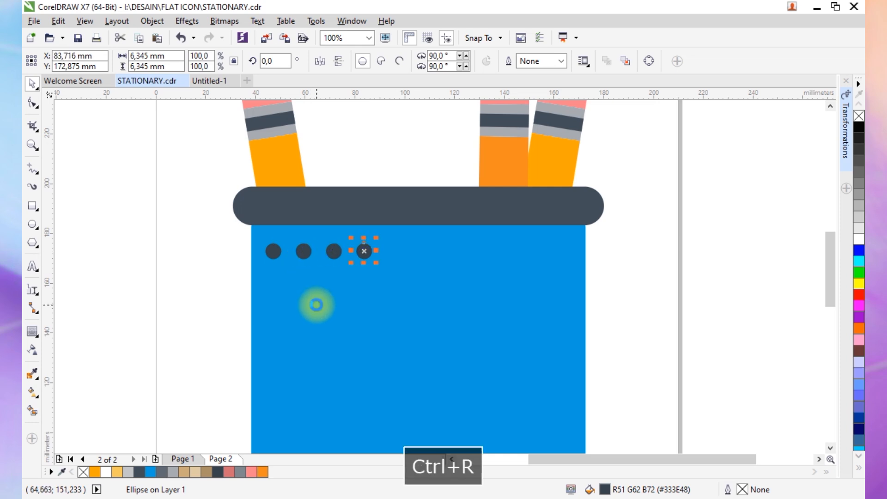
{"action": "key", "text": "ctrl+r"}
Step: Group the row of dots and centre it horizontally on the blue holder body
{"action": "left_click_drag", "start_coordinate": [603, 235], "coordinate": [224, 317]}
{"action": "key", "text": "ctrl+g"}
{"action": "left_click", "coordinate": [395, 358], "text": "shift"}
{"action": "key", "text": "c"}
{"action": "left_click", "coordinate": [642, 248]}
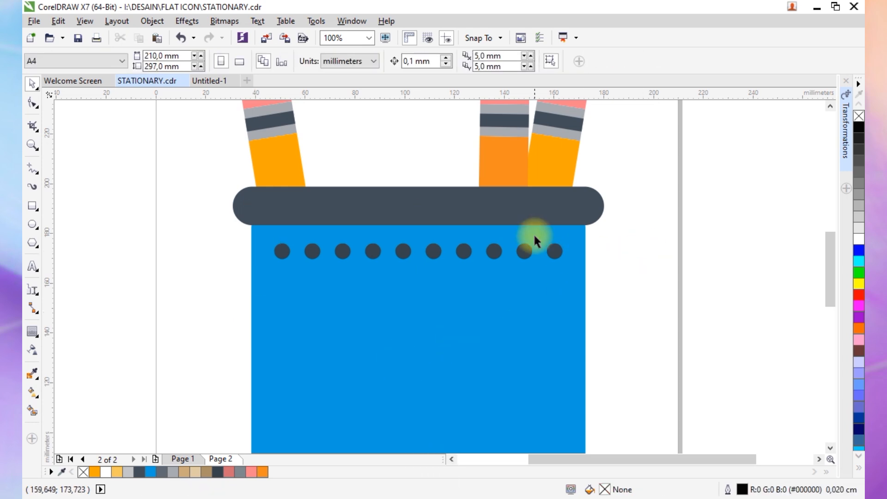
Step: Copy the dot row about 12 mm downward and repeat the duplication until ten rows cover the holder body
{"action": "scroll", "coordinate": [544, 244], "scroll_direction": "down", "scroll_amount": 2}
{"action": "left_click_drag", "start_coordinate": [545, 243], "coordinate": [559, 258]}
{"action": "key", "text": "ctrl+r"}
{"action": "key", "text": "ctrl+r"}
{"action": "key", "text": "ctrl+r"}
{"action": "key", "text": "ctrl+r"}
{"action": "key", "text": "ctrl+r"}
{"action": "key", "text": "ctrl+r"}
{"action": "key", "text": "ctrl+r"}
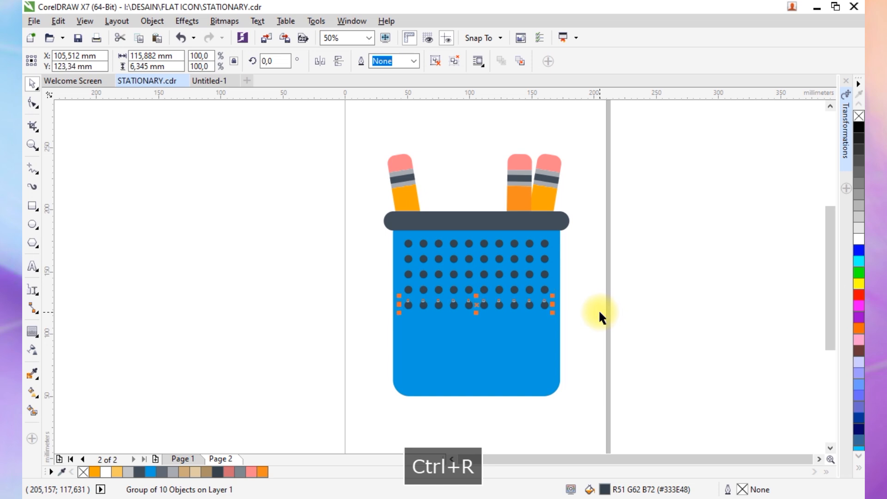
{"action": "key", "text": "ctrl+r"}
{"action": "left_click", "coordinate": [588, 290]}
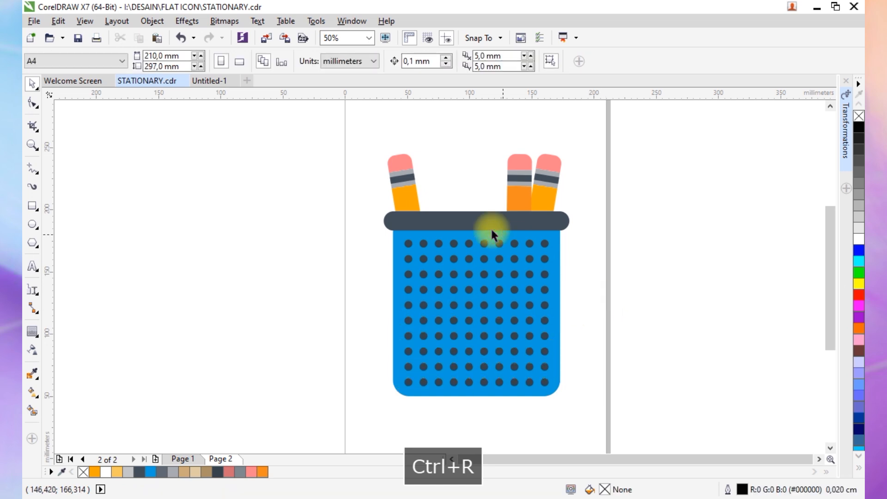
{"action": "key", "text": "z"}
{"action": "left_click_drag", "start_coordinate": [371, 145], "coordinate": [576, 406]}
{"action": "left_click", "coordinate": [30, 83]}
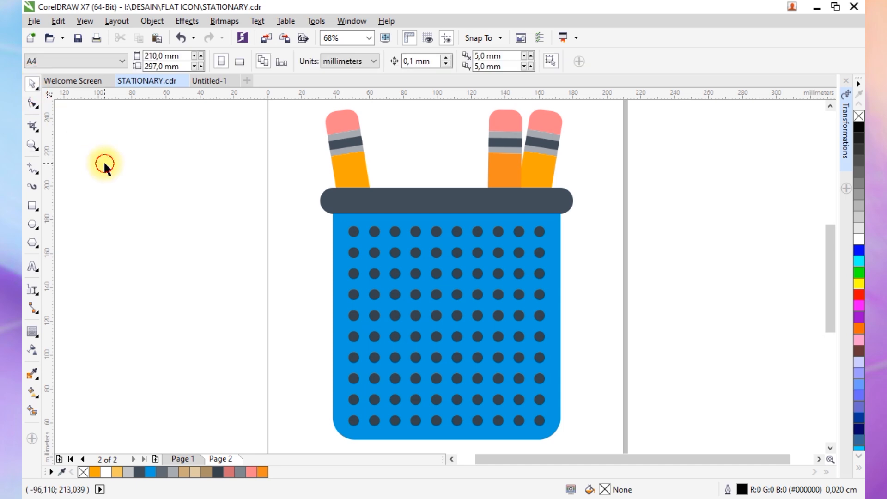